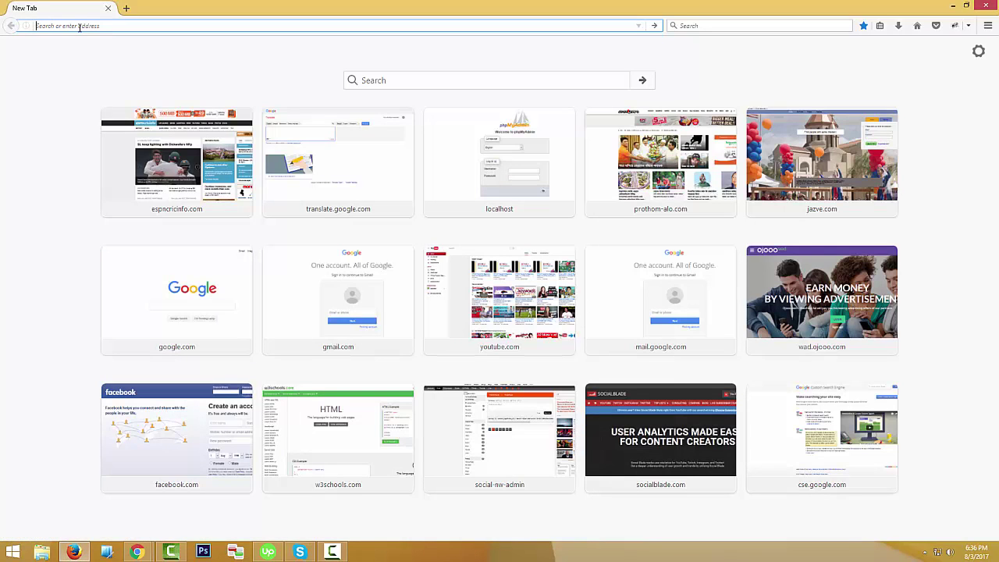
Go to gmail.com by typing 'gm' in the Firefox address bar and accepting the autocompletion.
type("gmail.com/")
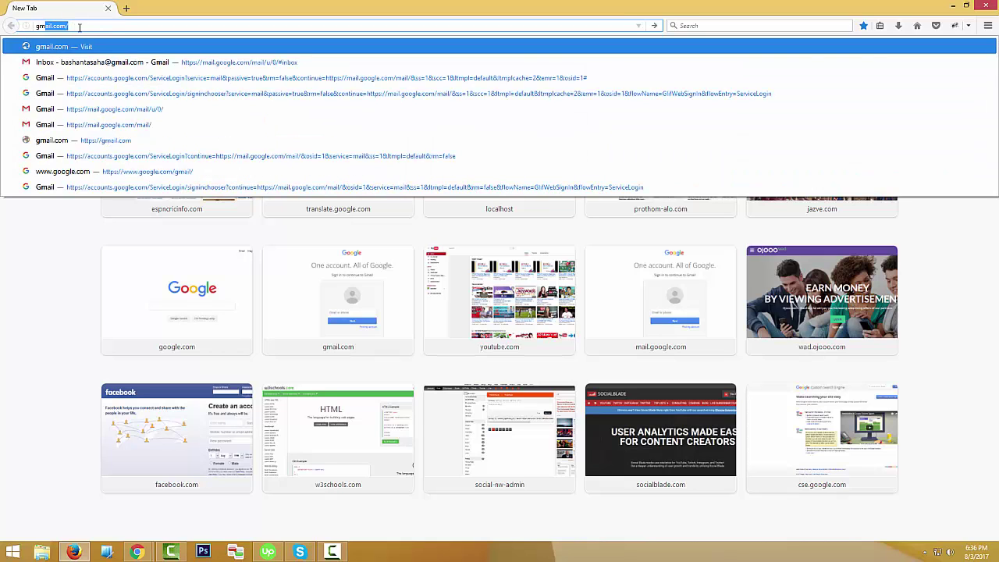
key("Return")
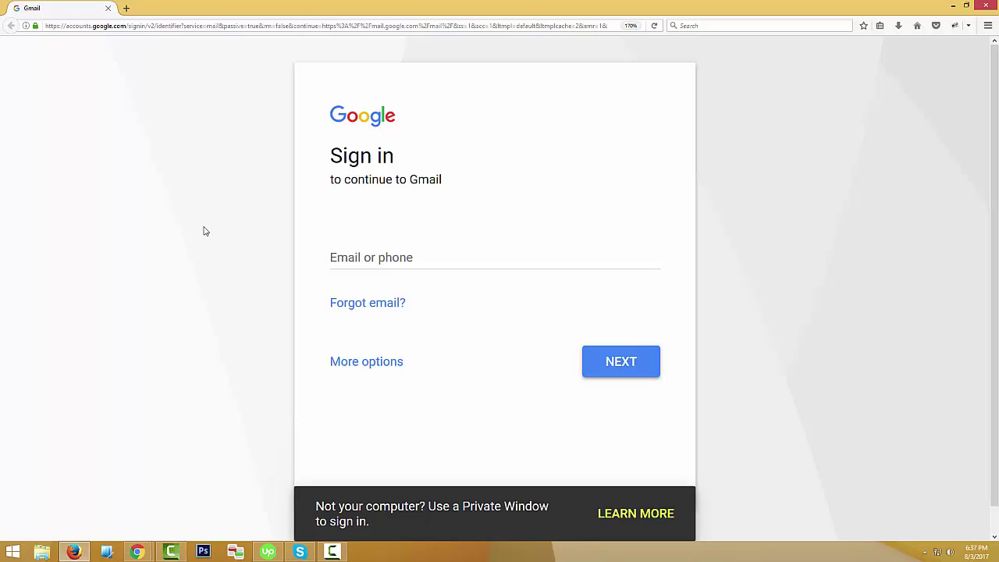
Choose Create account from the More options list on the Gmail sign-in page.
left_click(368, 367)
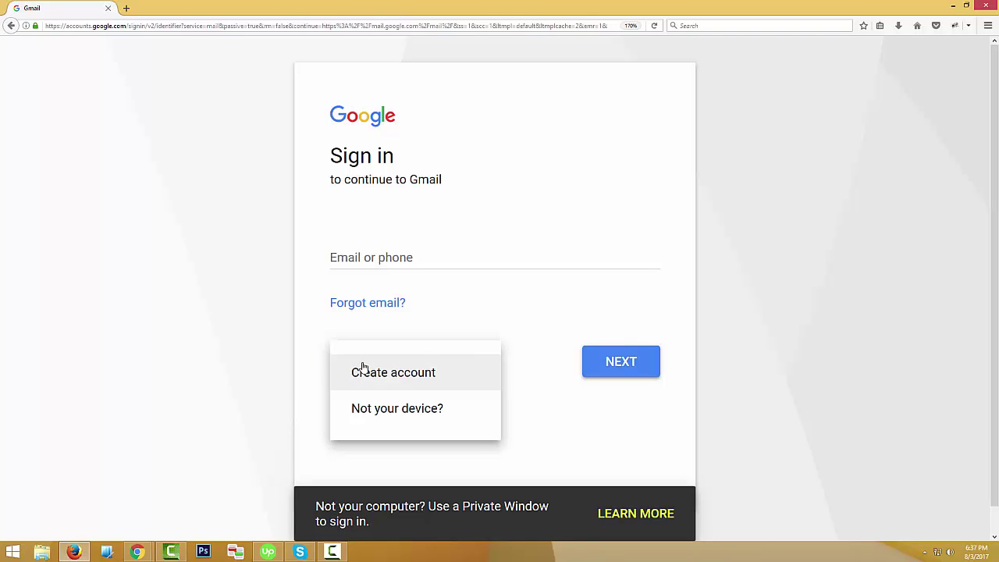
left_click(295, 362)
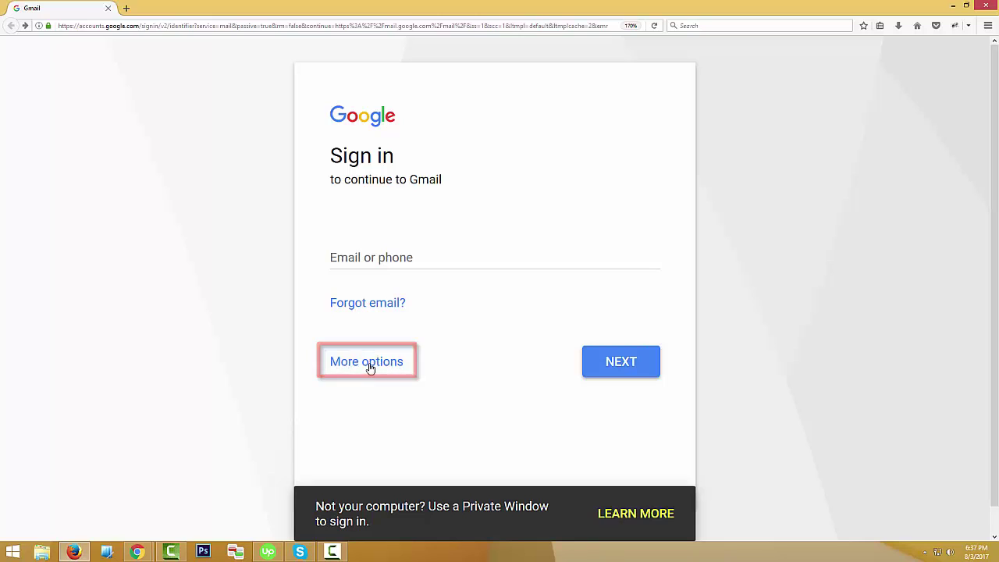
left_click(370, 368)
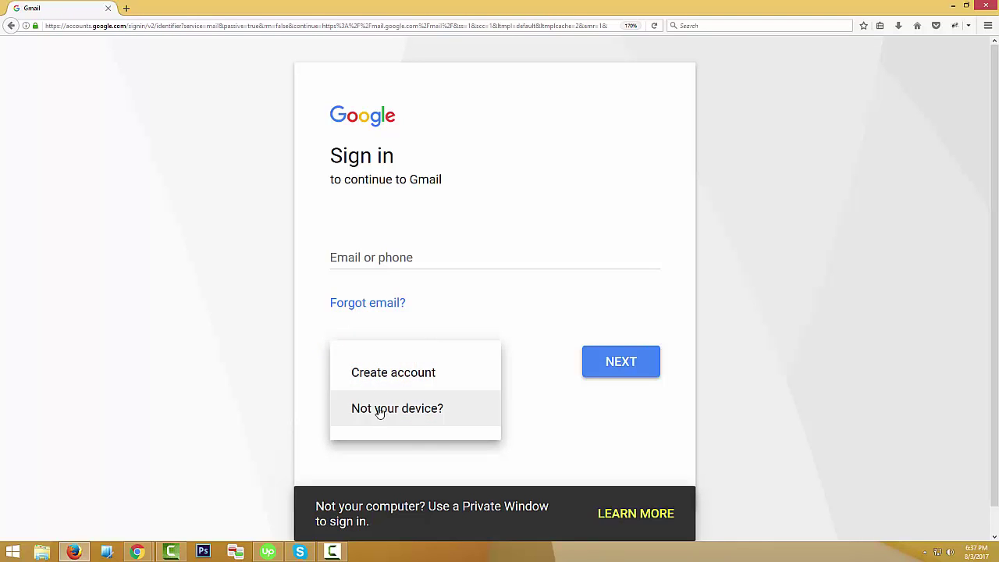
left_click(403, 375)
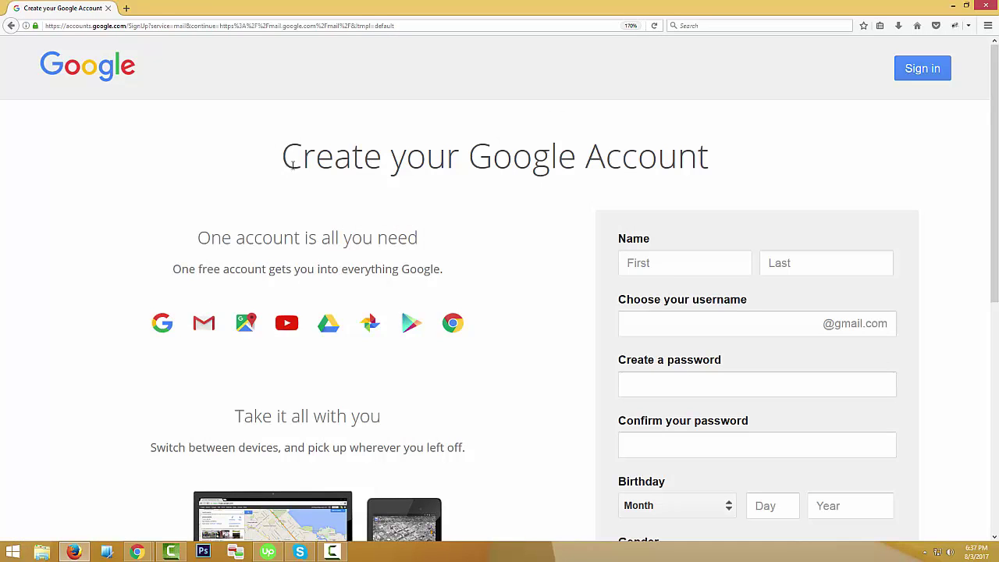
Enter the account holder's first name in the sign-up form.
left_click_drag(286, 156, 736, 180)
left_click(508, 214)
scroll(408, 203, "down", 2)
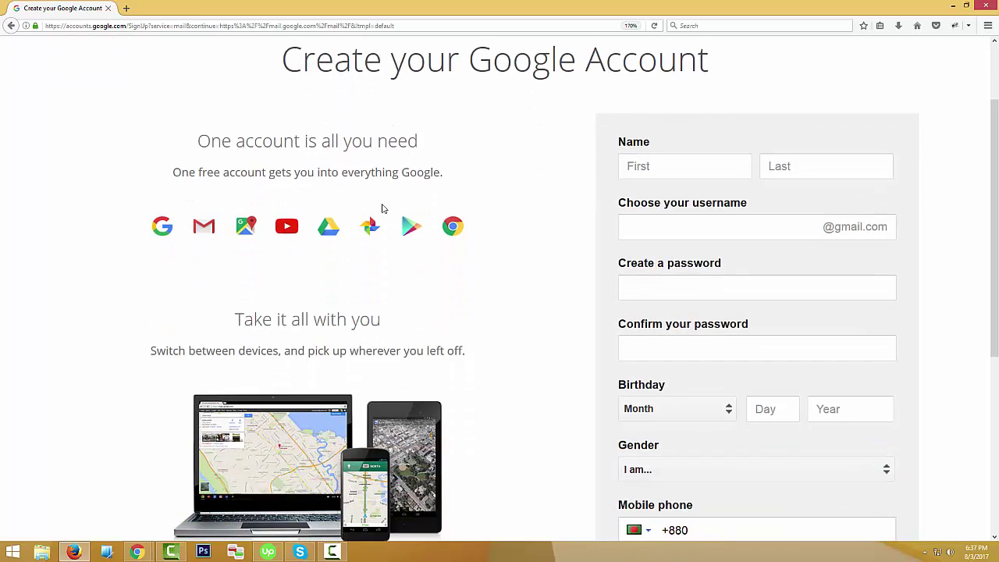
scroll(235, 210, "up", 2)
scroll(317, 216, "down", 7)
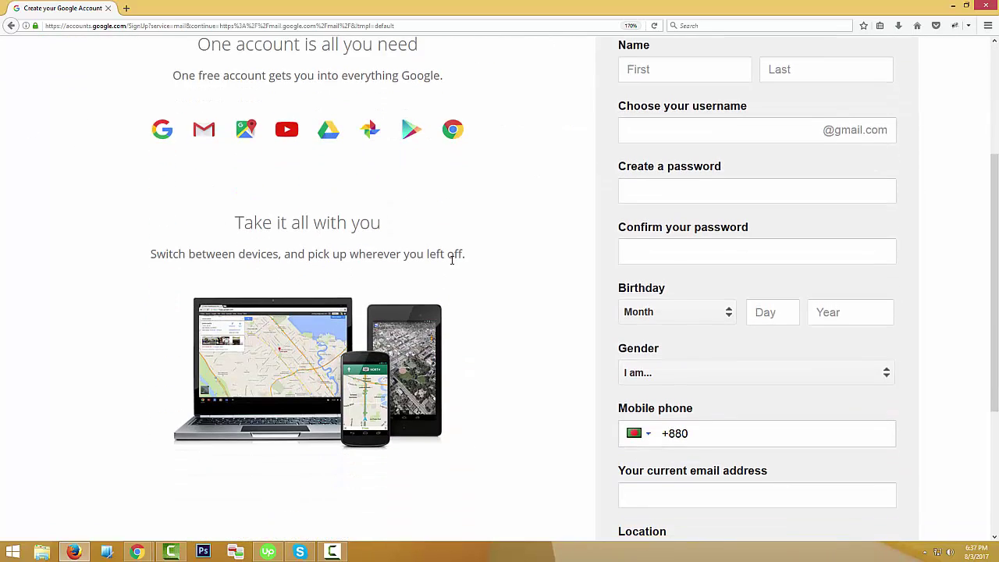
scroll(454, 267, "down", 3)
scroll(459, 271, "up", 10)
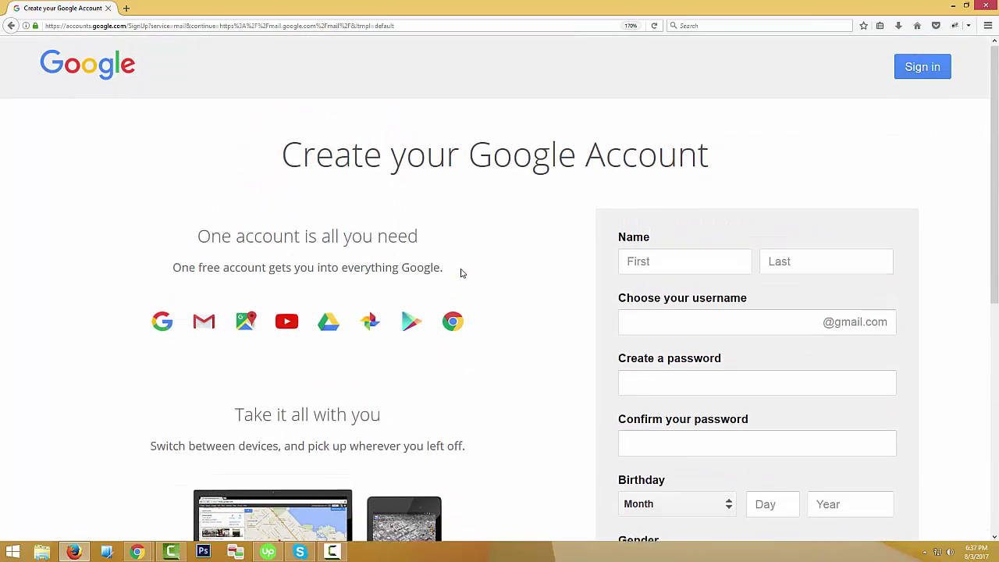
left_click(648, 267)
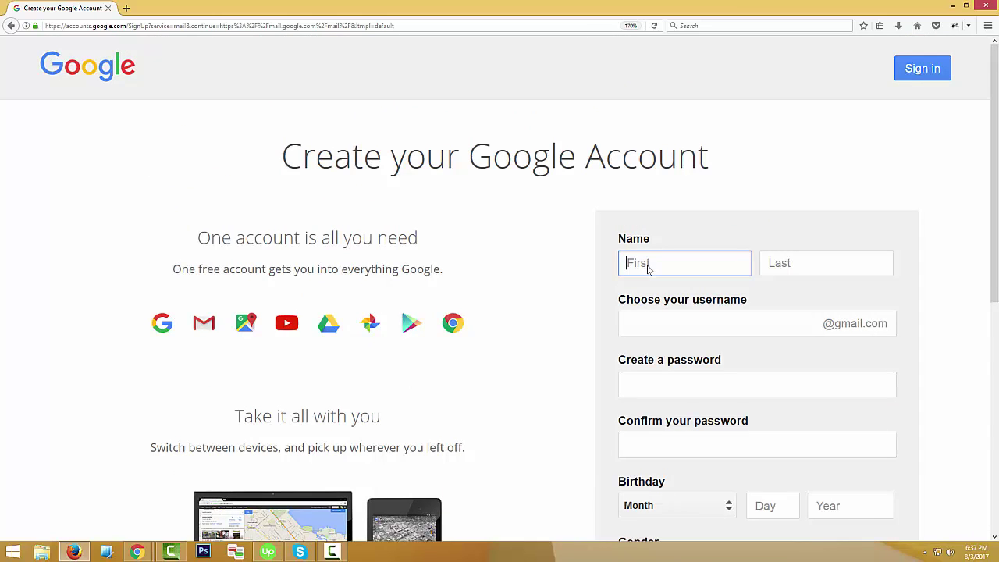
Fill in the account holder's last name, then move to the username field.
left_click(835, 263)
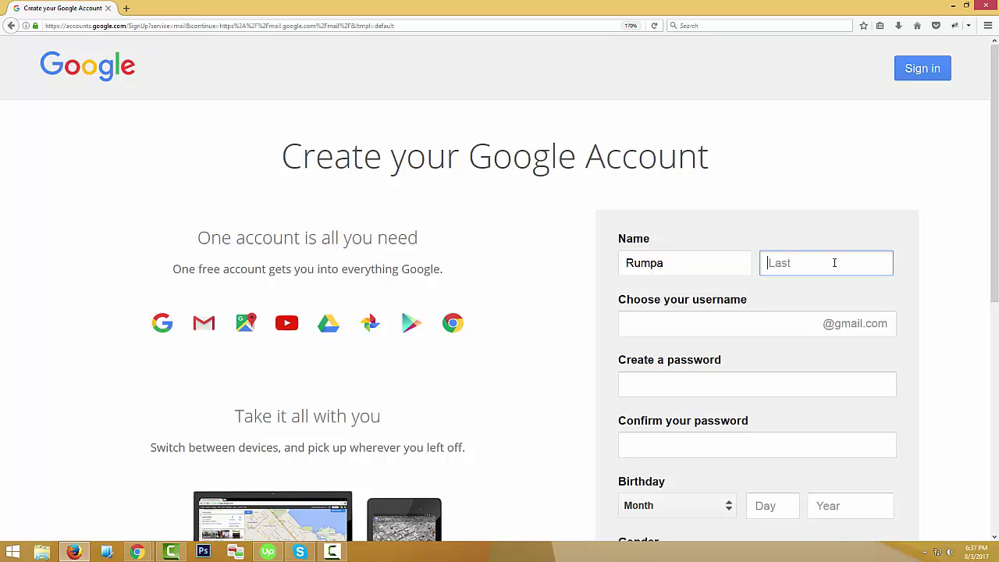
left_click(673, 324)
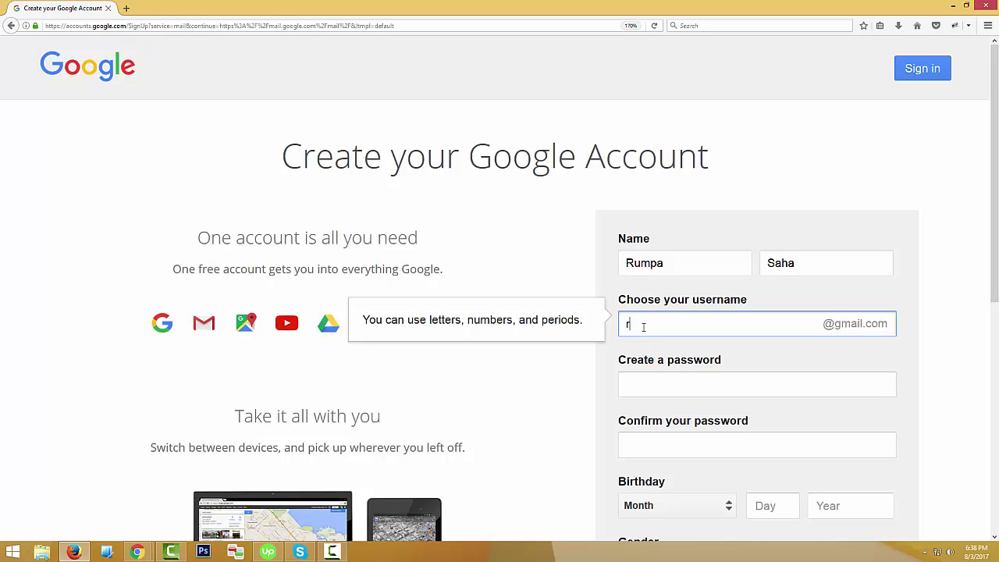
Type the first username choice and check it, which shows it is already taken.
left_click(835, 357)
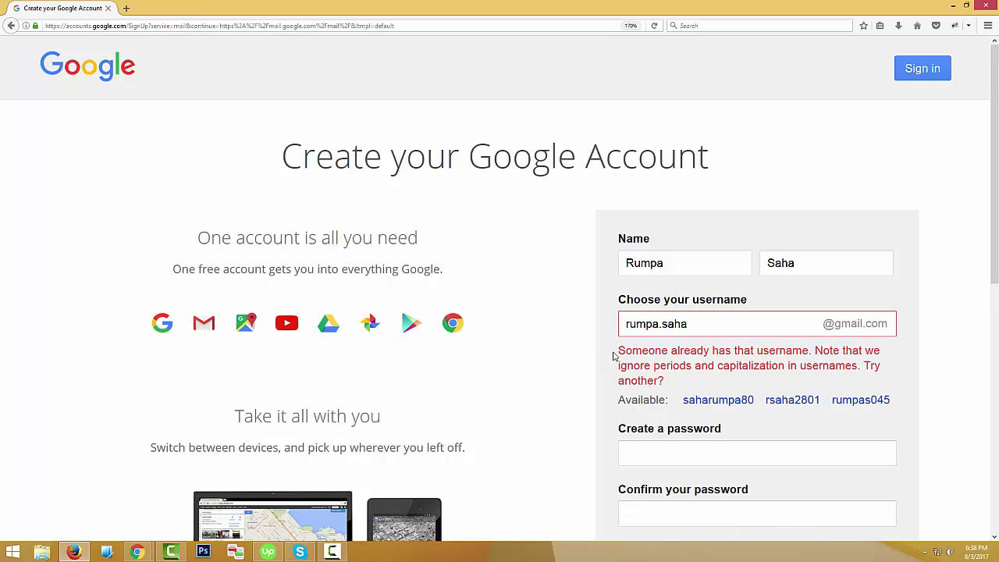
left_click_drag(621, 351, 802, 355)
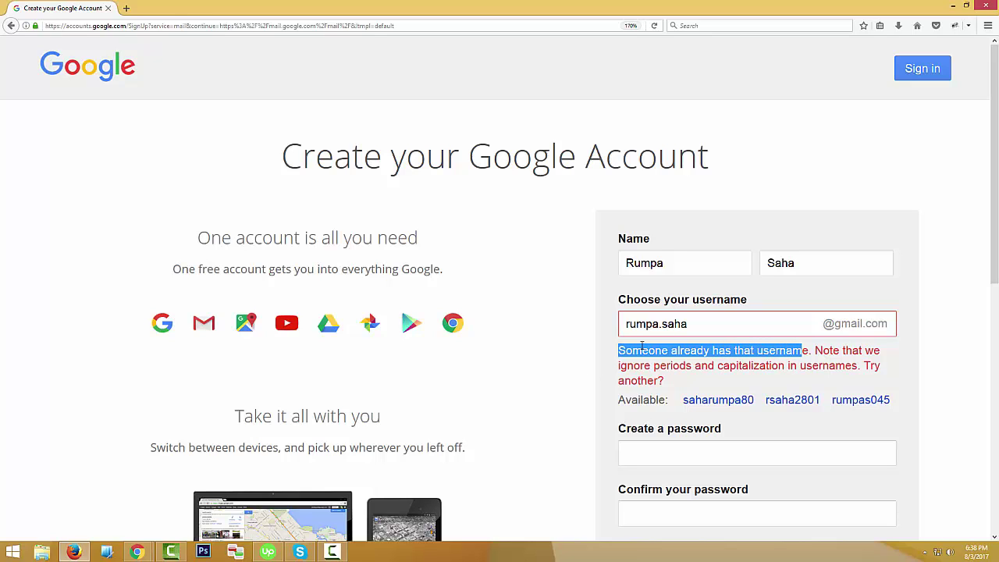
left_click(694, 328)
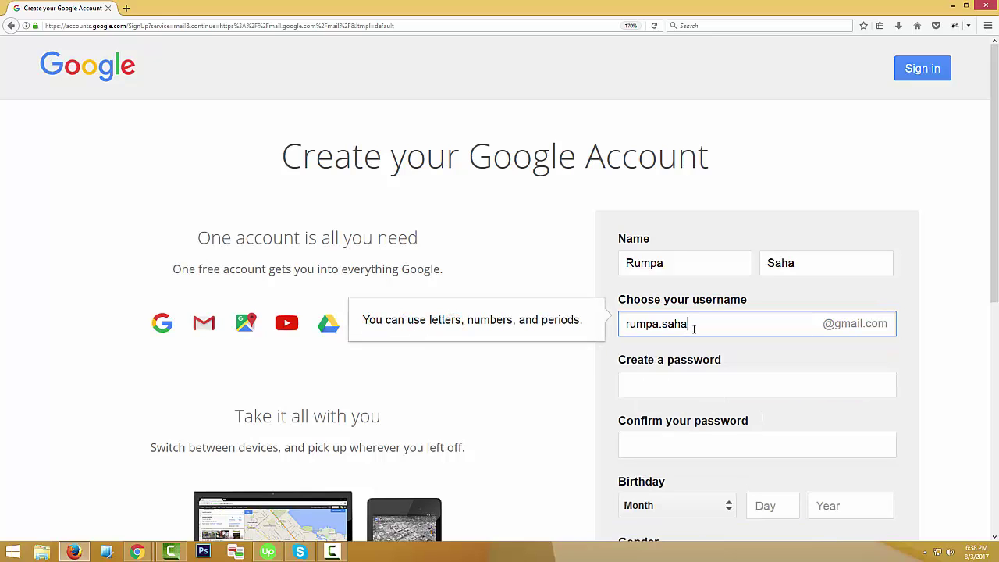
Append 017 to the username so it is accepted.
left_click(941, 339)
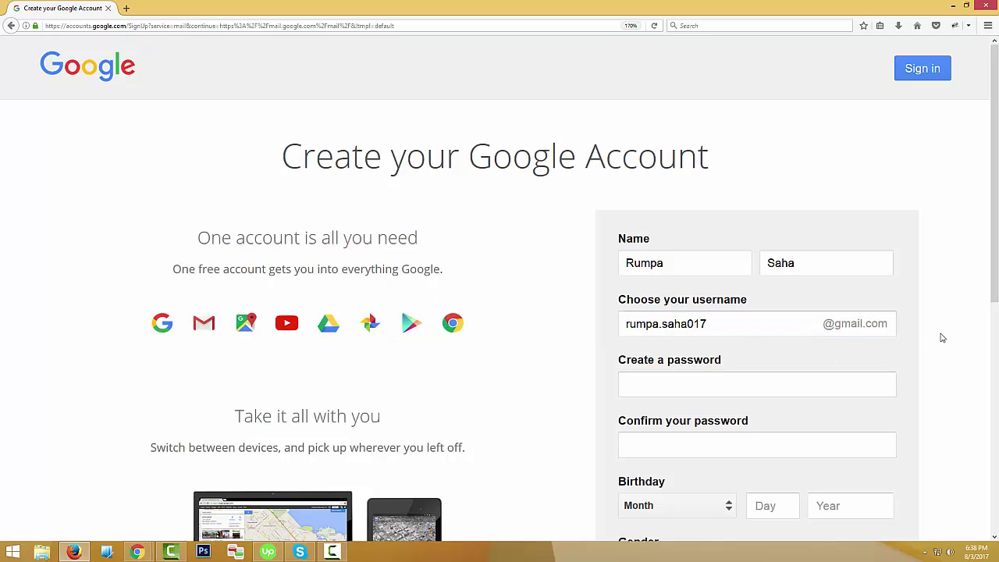
left_click(774, 323)
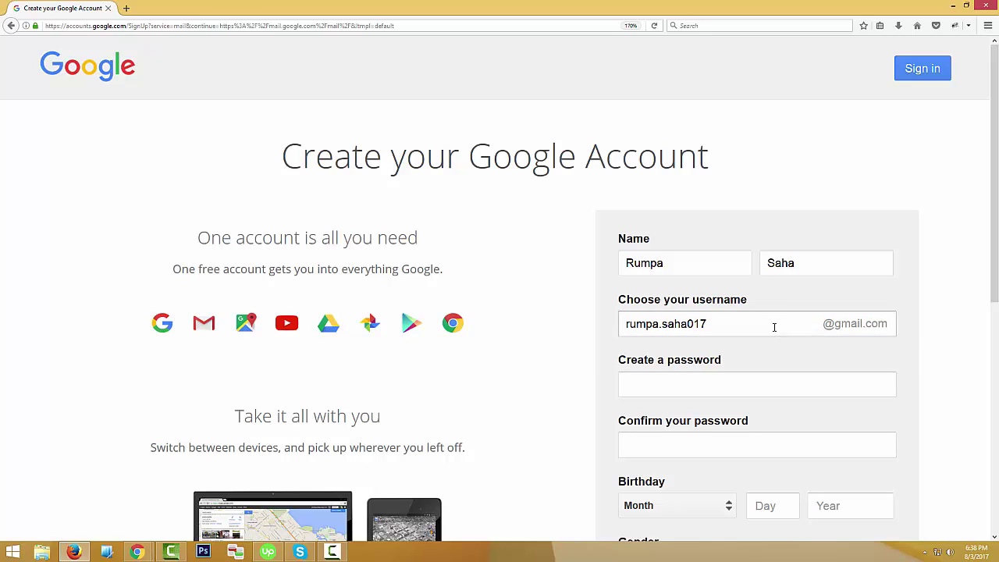
left_click(949, 319)
left_click(729, 323)
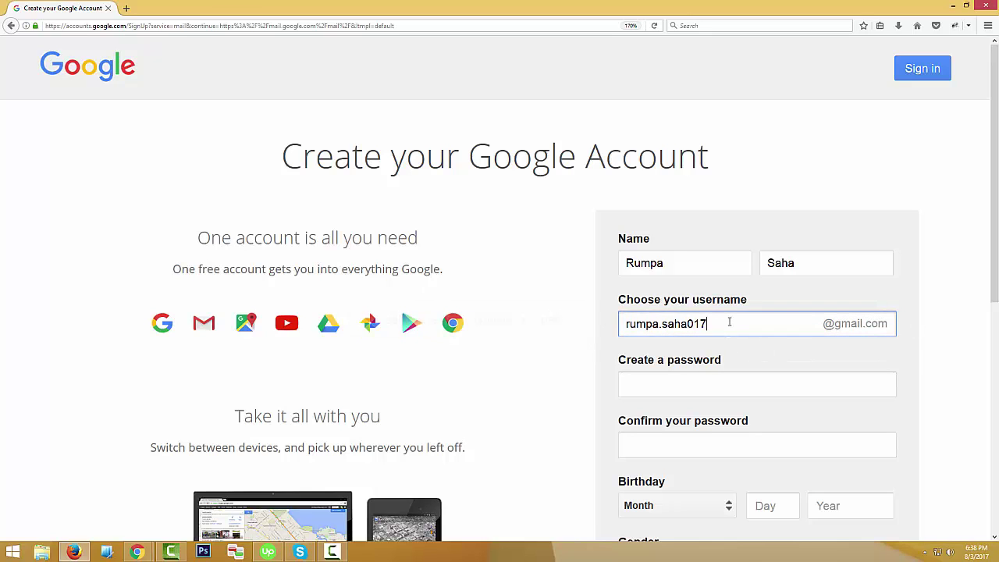
left_click(924, 330)
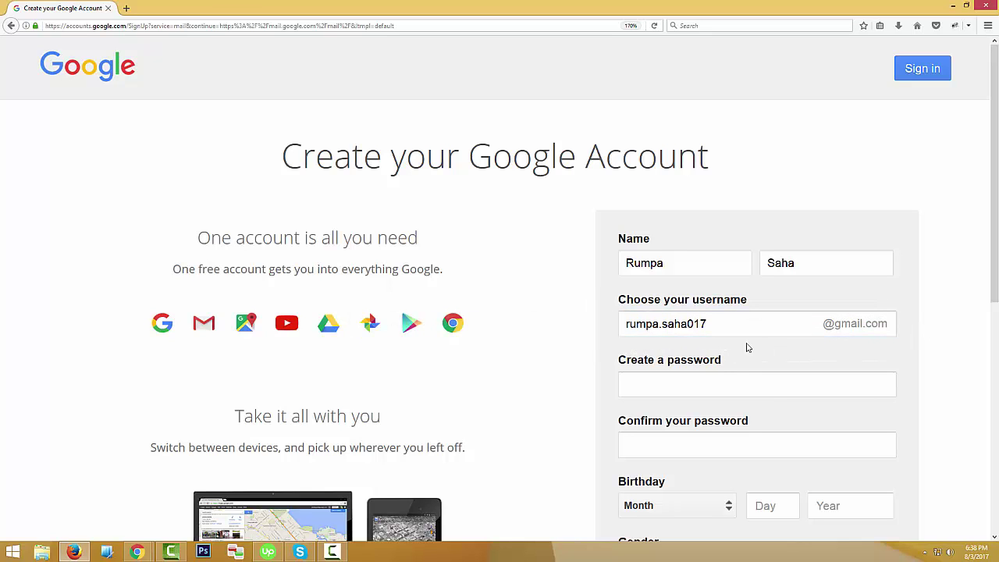
left_click(713, 331)
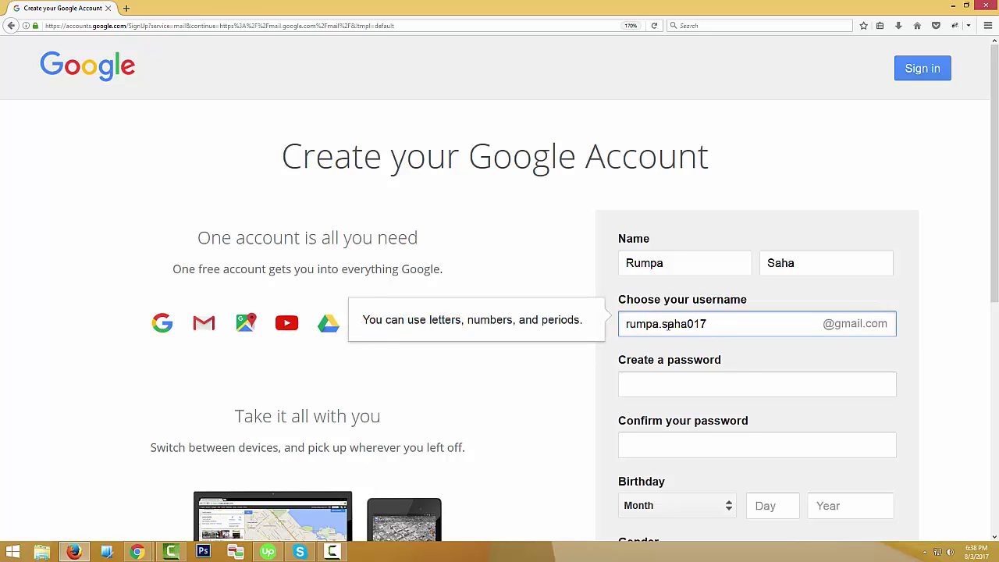
left_click_drag(710, 329, 609, 325)
left_click(656, 357)
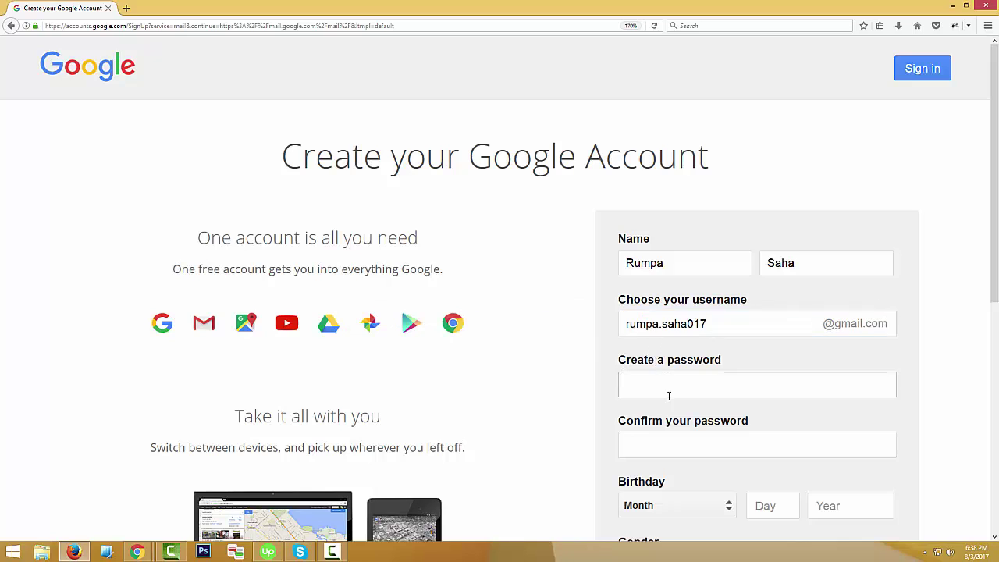
left_click(673, 396)
Enter the account password and confirm it.
left_click(457, 343)
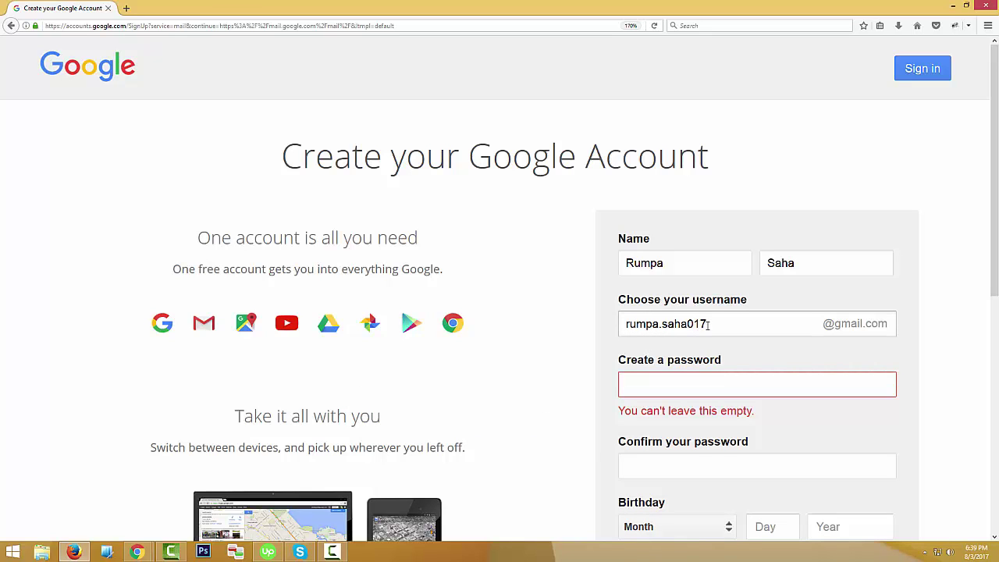
left_click(653, 380)
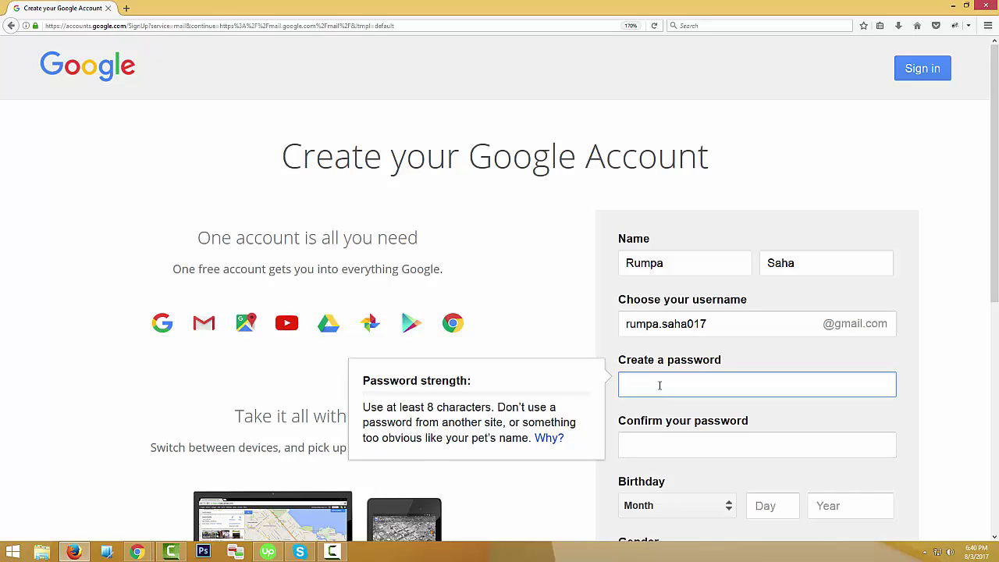
type("••••••")
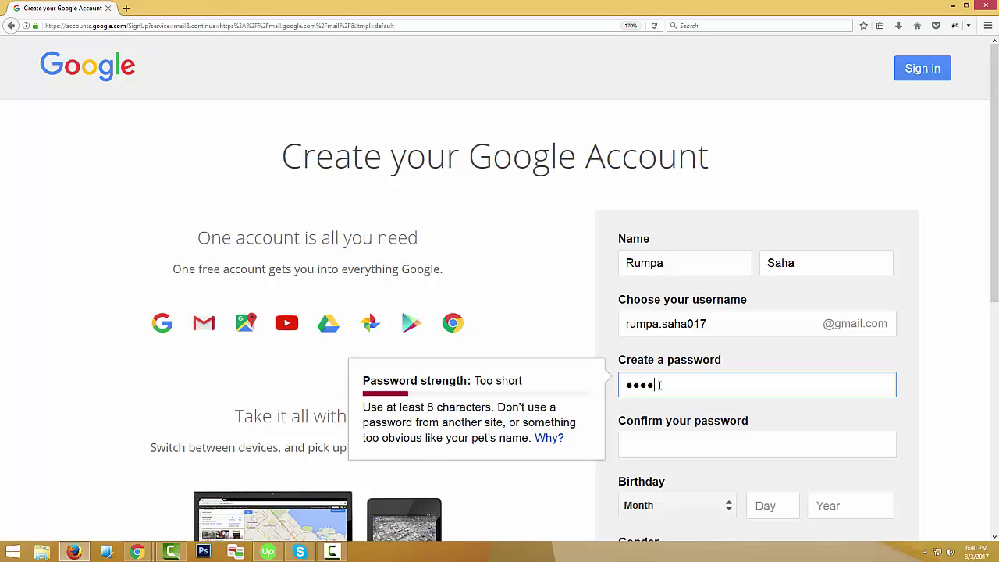
type("•••")
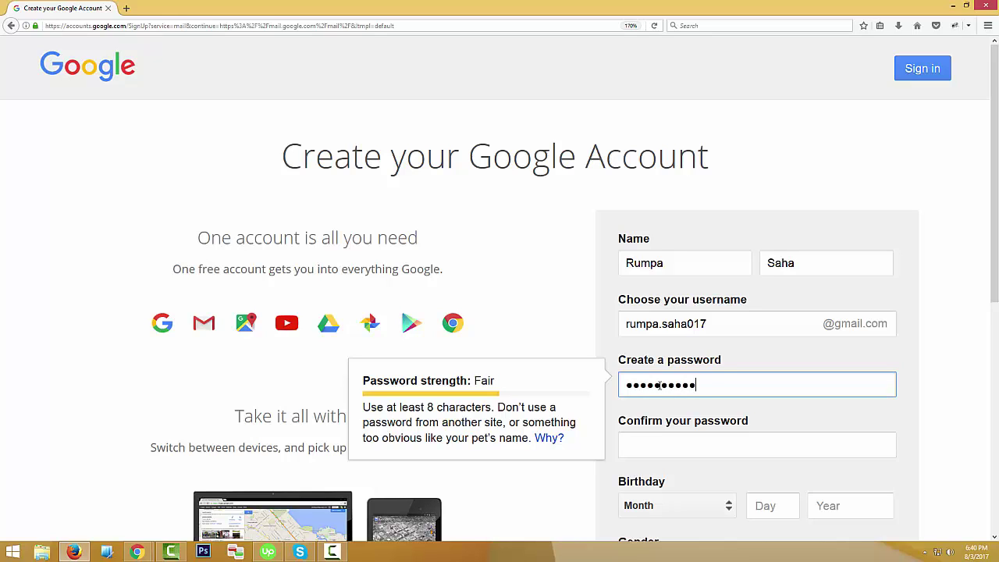
type("••")
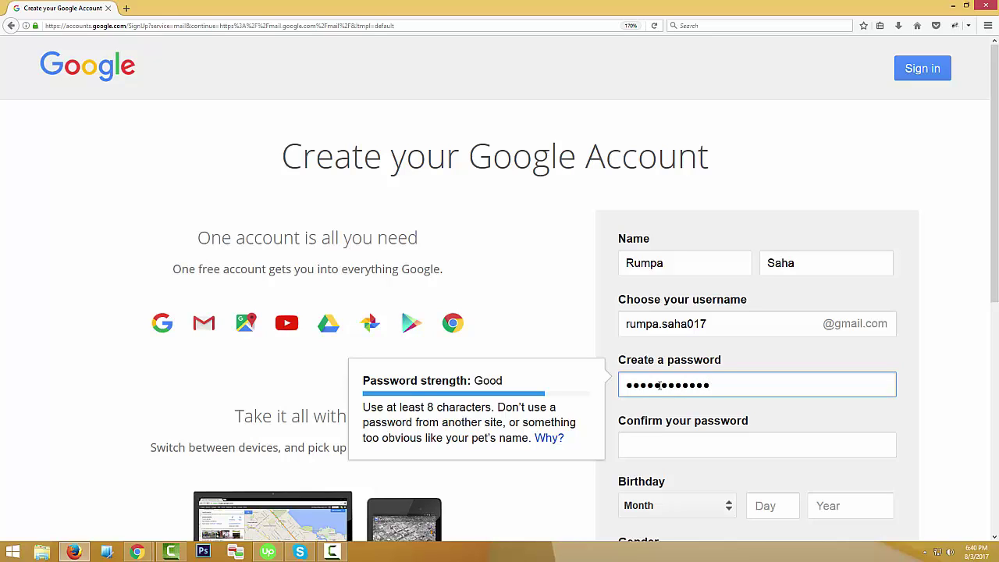
left_click(666, 446)
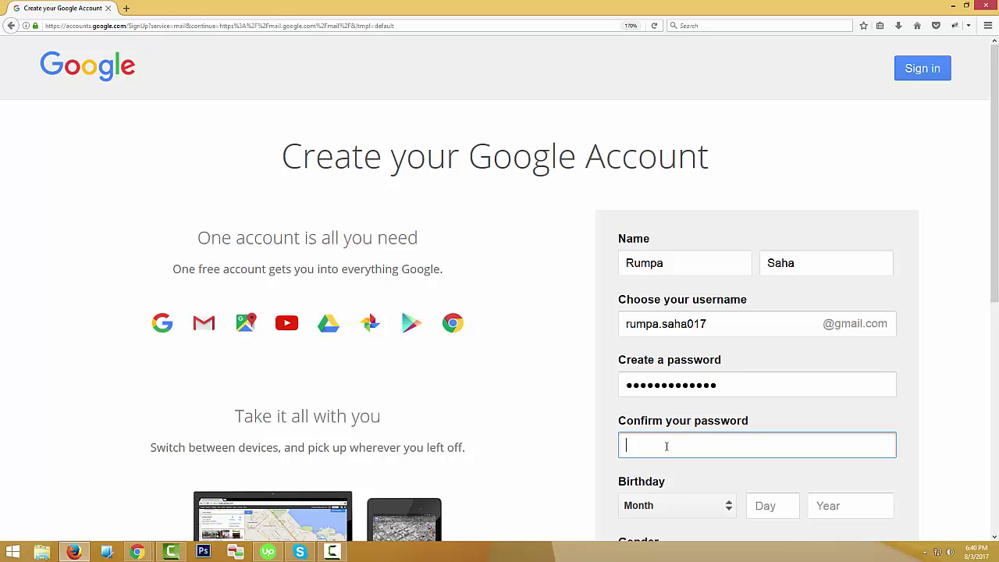
type("•••••••••••••")
left_click(566, 466)
Set the birthday to 01 January 1993.
scroll(565, 468, "down", 3)
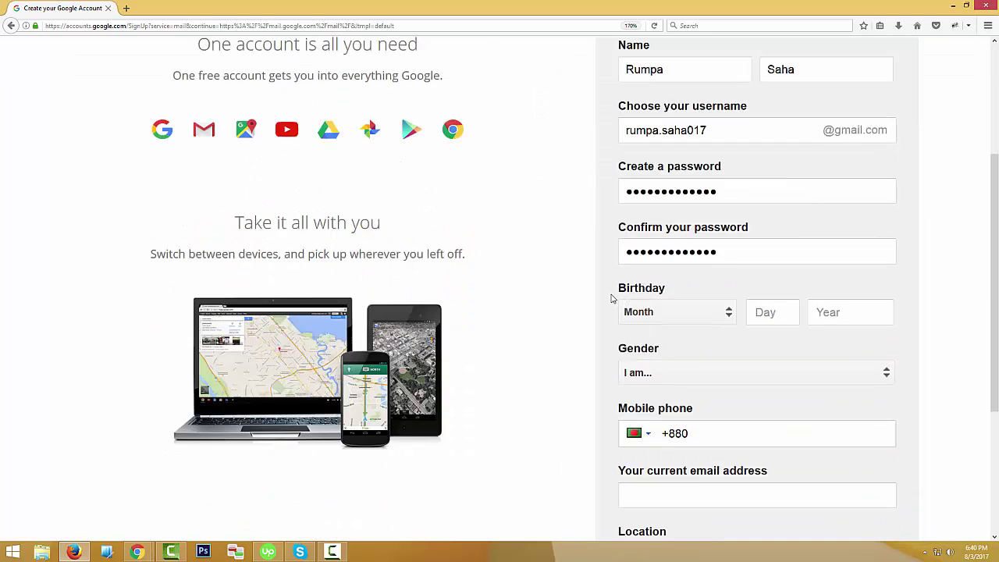
left_click(695, 316)
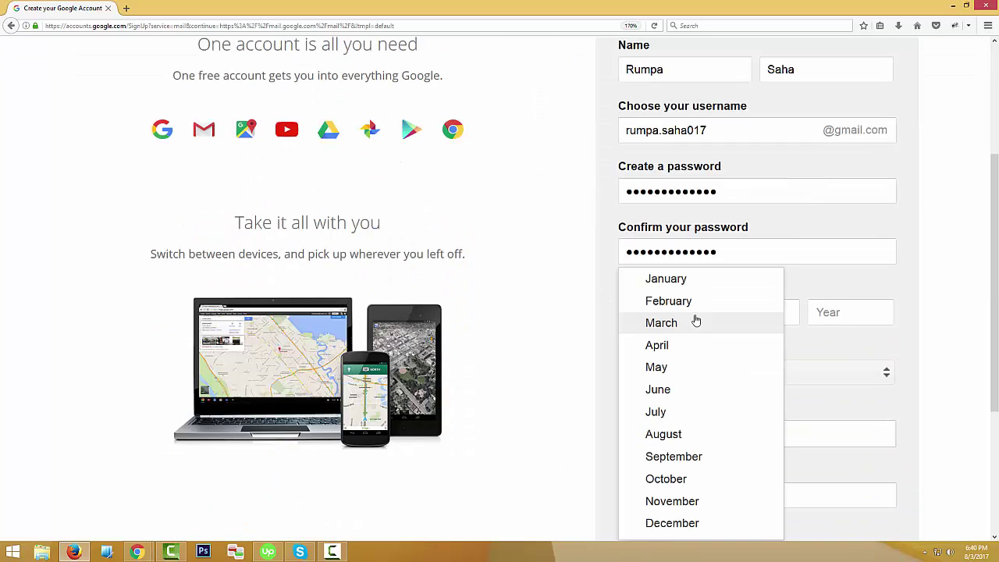
left_click(669, 278)
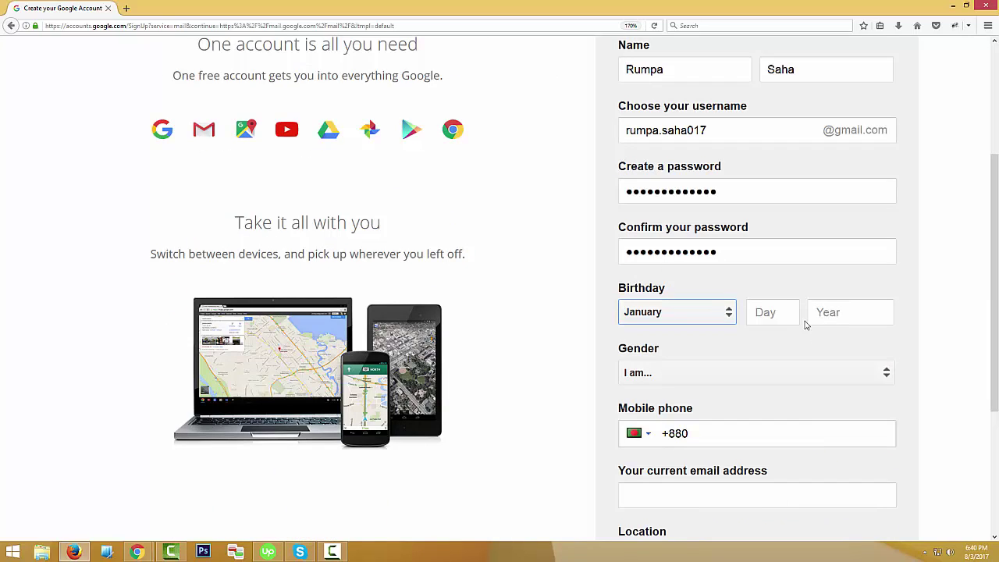
left_click(773, 319)
type("01")
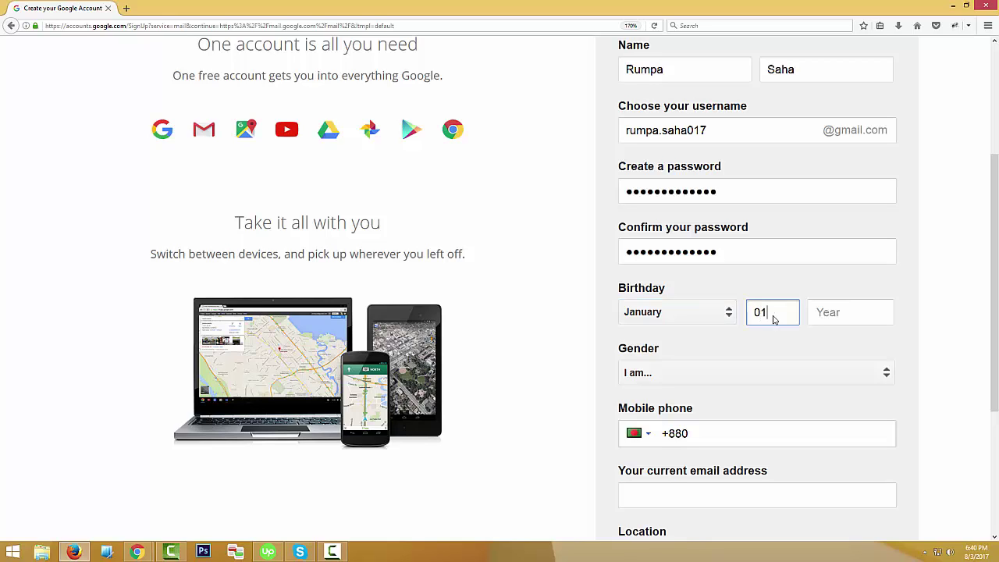
left_click(825, 316)
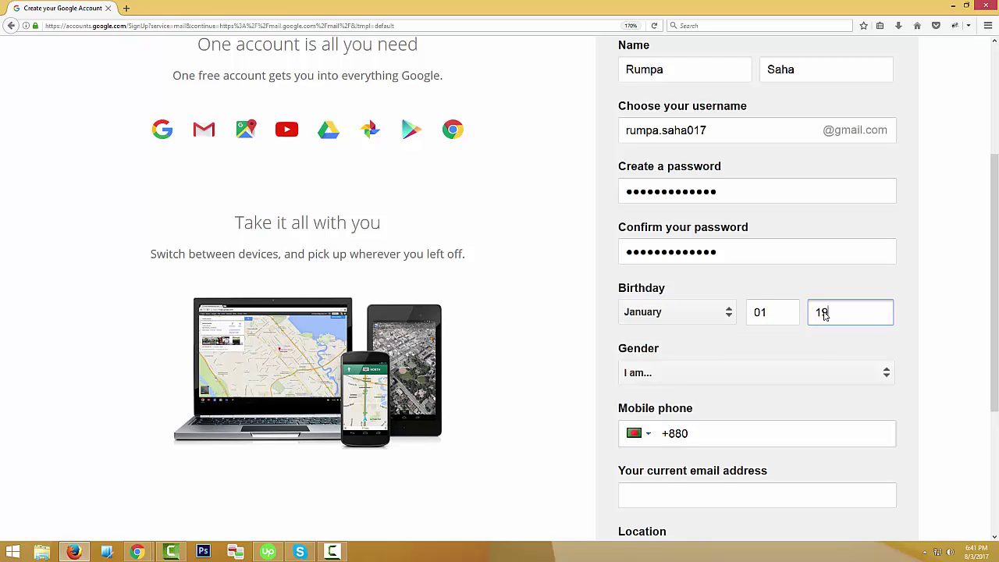
type("1993")
left_click(526, 381)
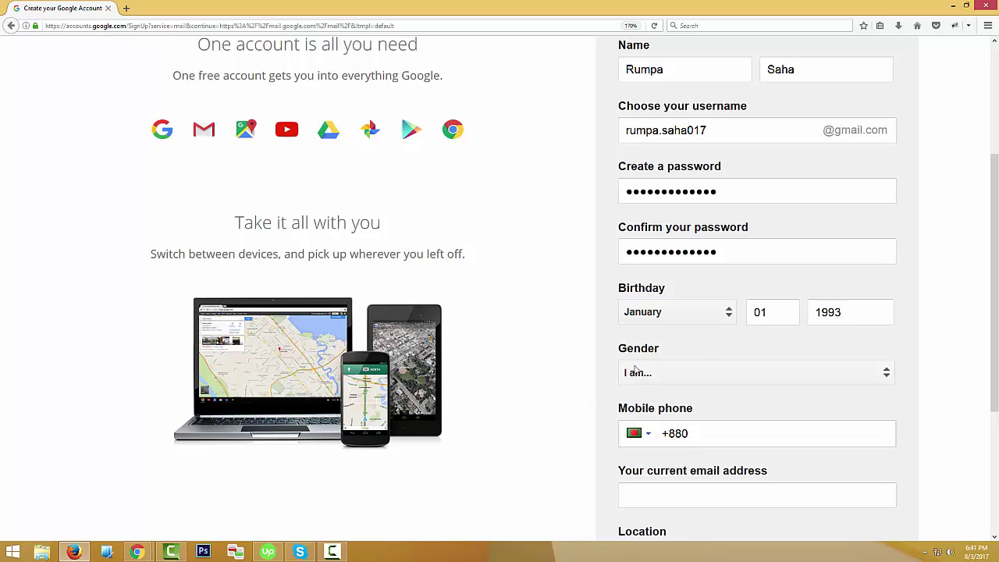
Choose Female as the gender, then go to the mobile phone field.
left_click(897, 380)
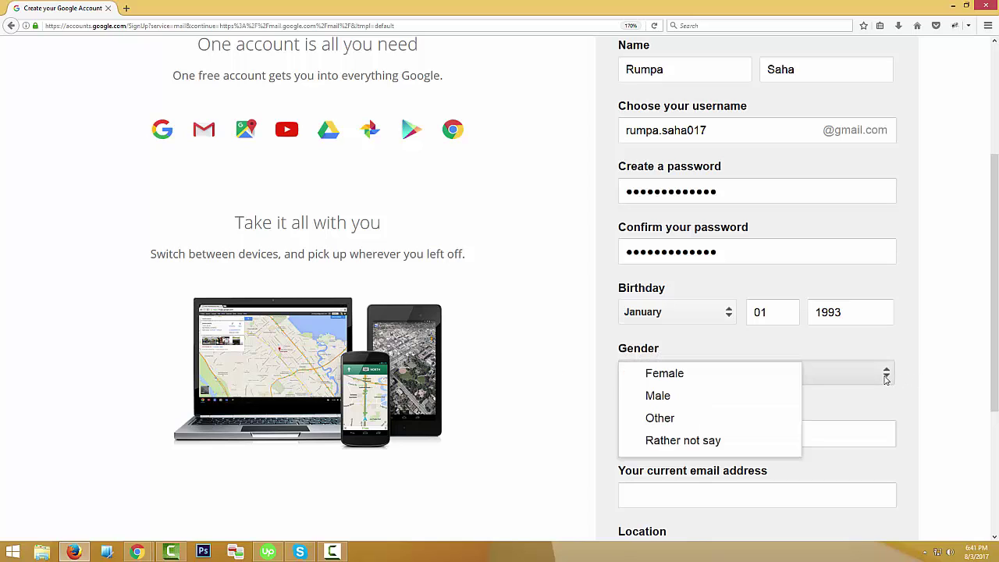
left_click(665, 374)
scroll(565, 379, "down", 2)
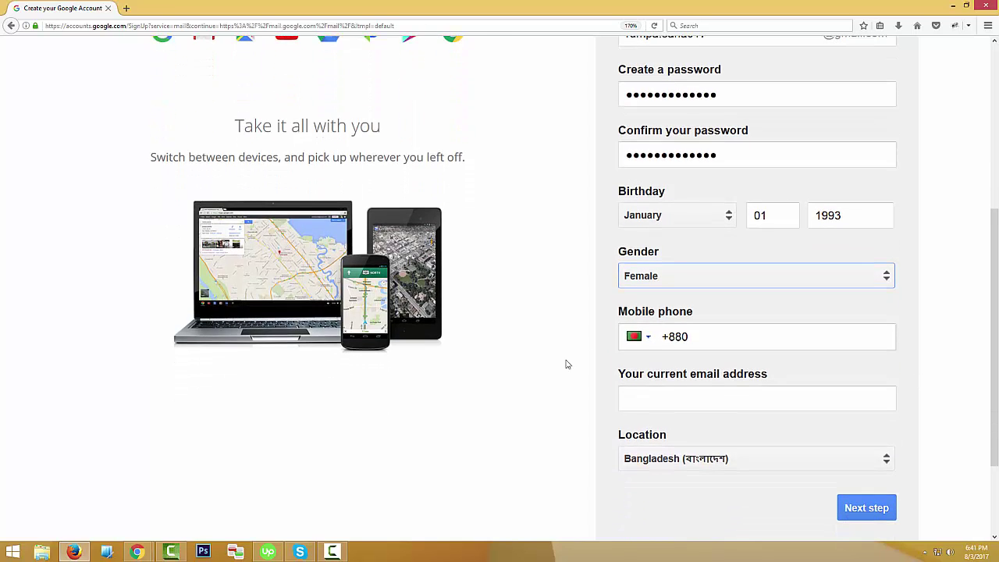
scroll(580, 361, "down", 2)
scroll(580, 361, "up", 2)
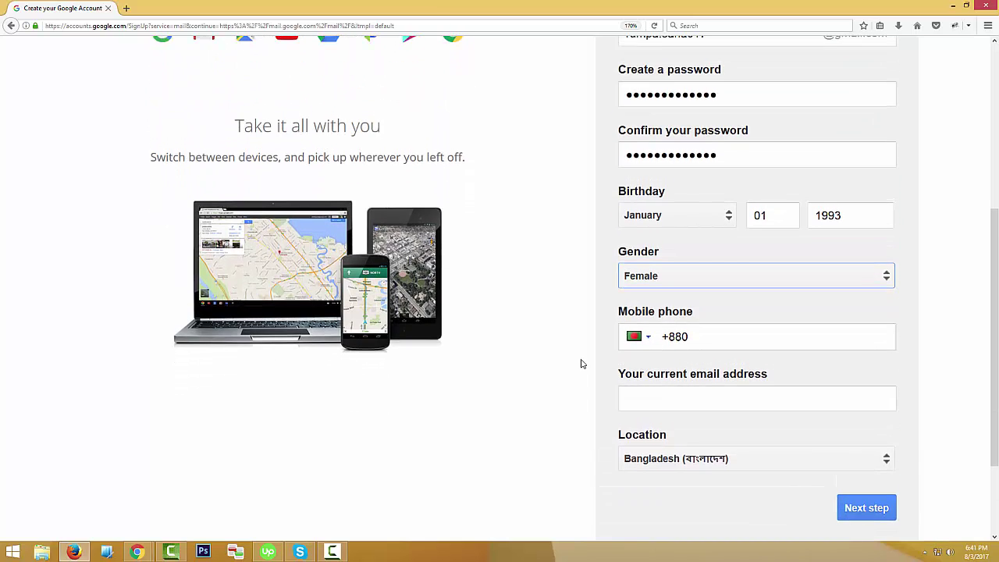
left_click(677, 337)
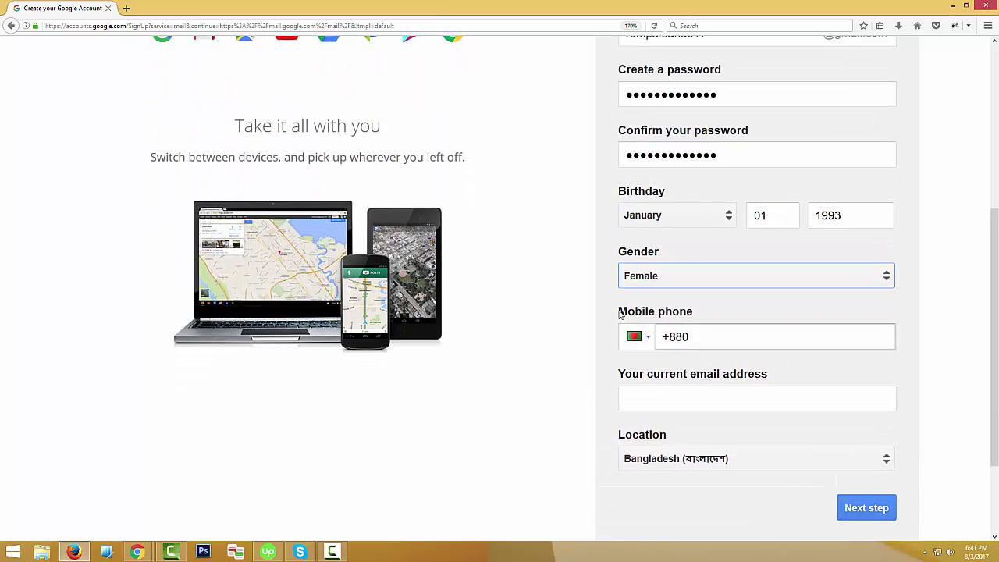
left_click(696, 339)
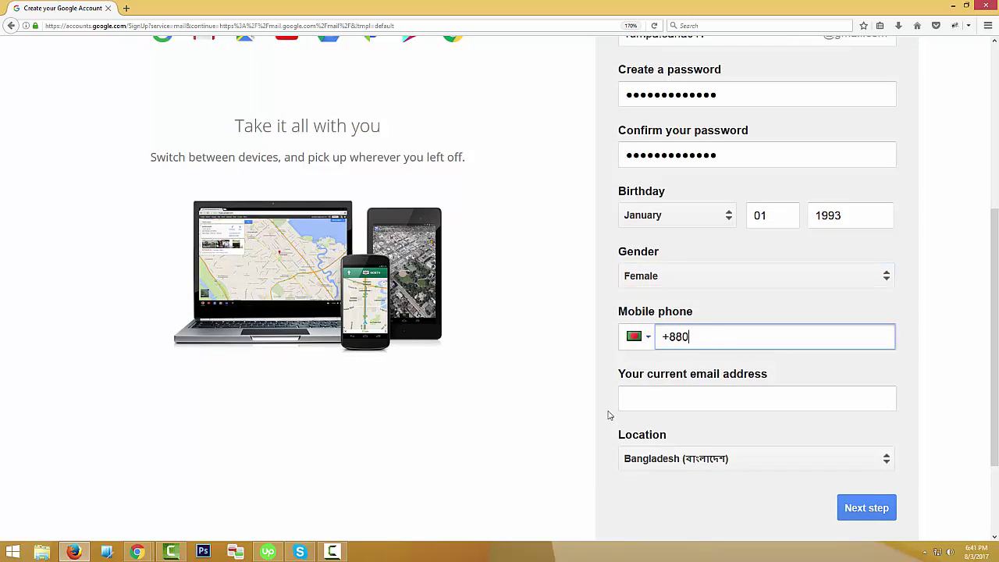
scroll(580, 402, "down", 2)
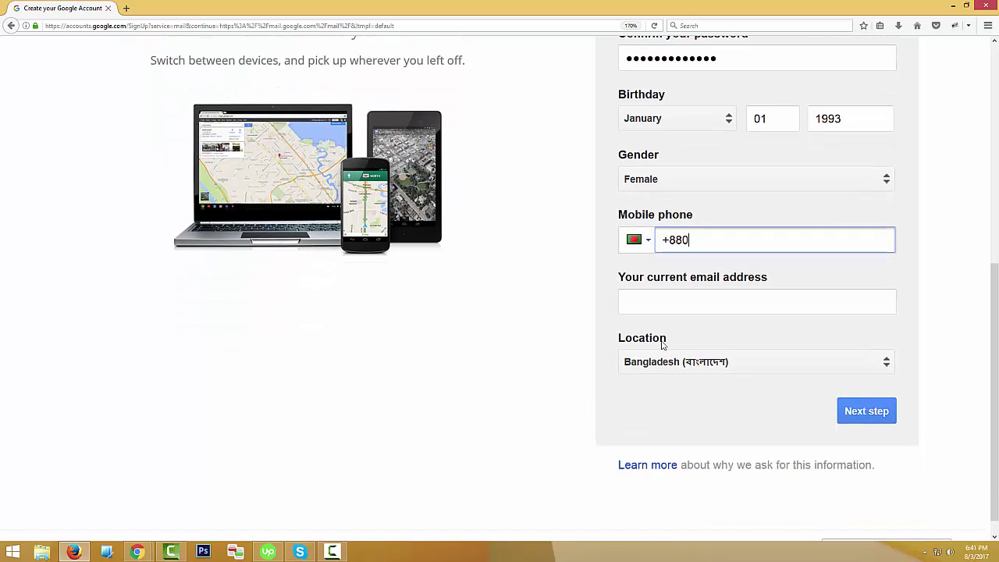
Leave the phone number blank and enter an existing Gmail address as the current email.
left_click(625, 282)
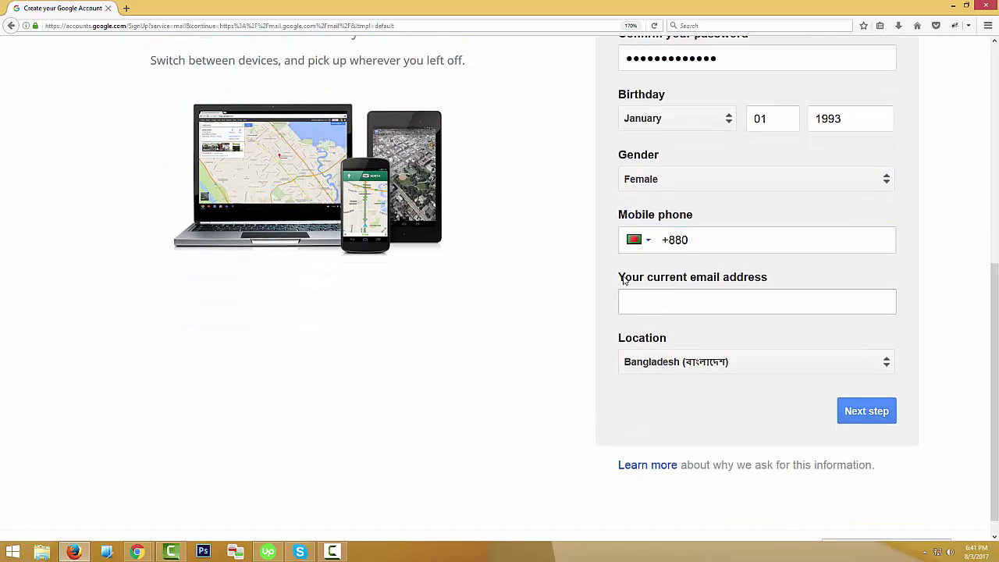
left_click(705, 302)
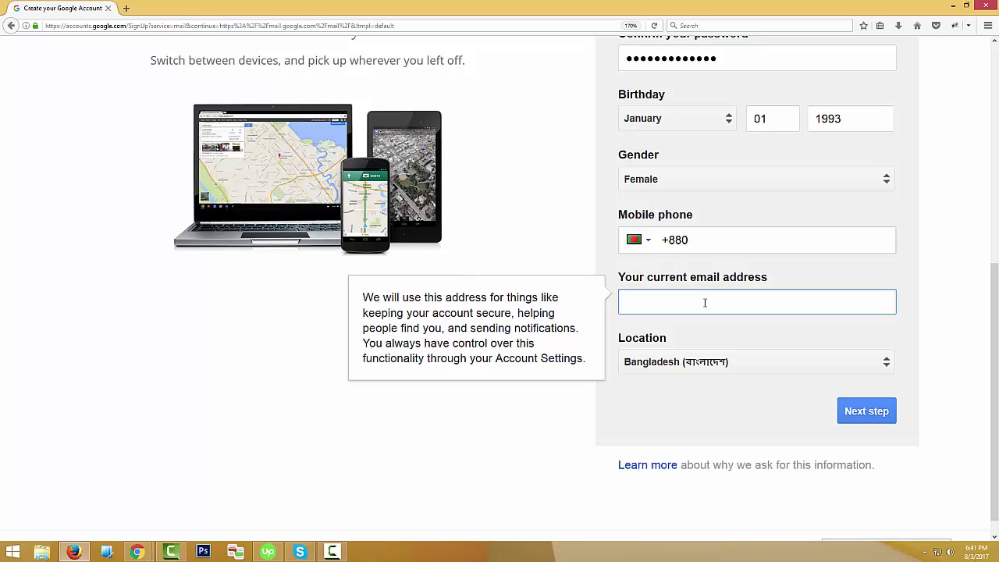
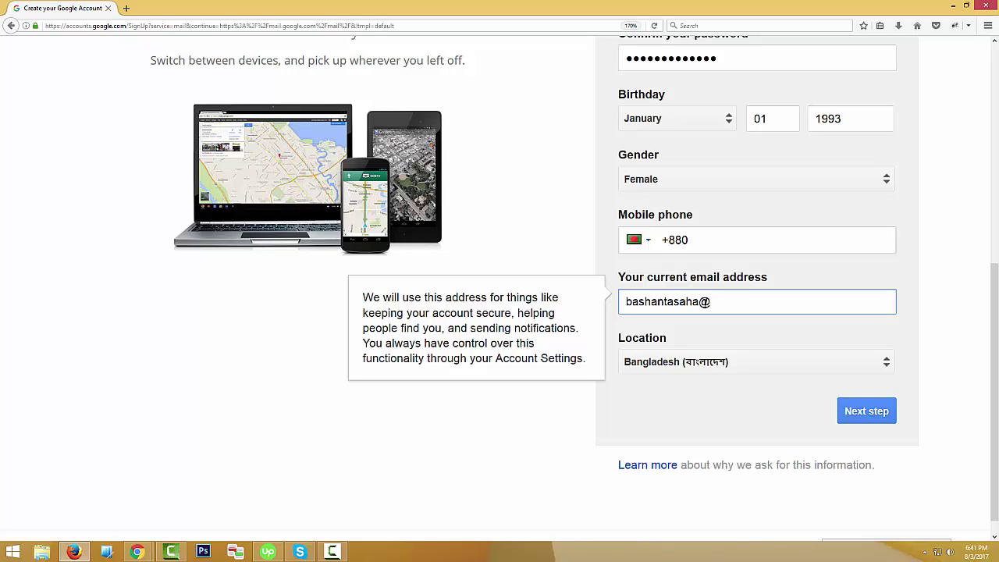
left_click(659, 342)
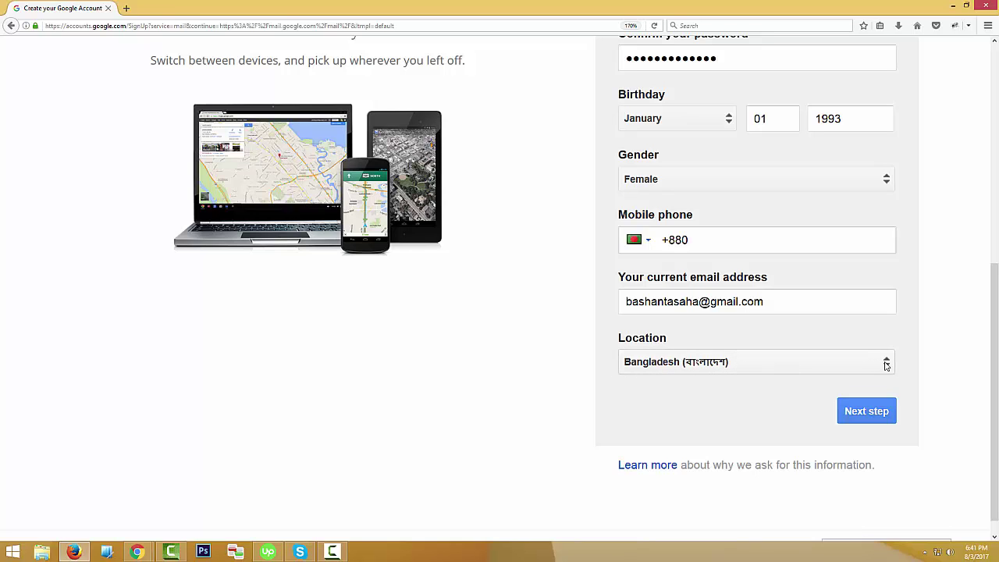
left_click(886, 369)
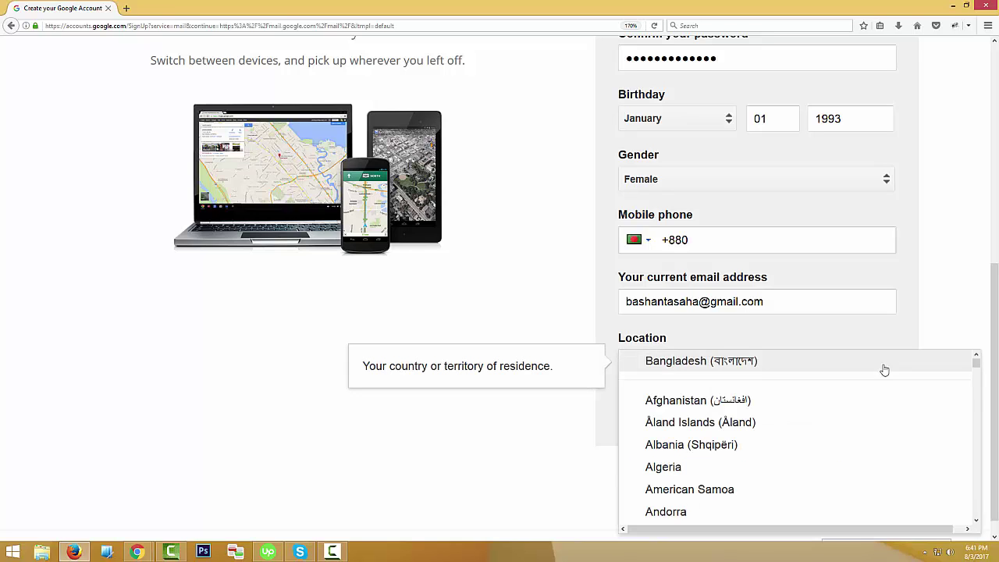
scroll(709, 448, "down", 5)
scroll(709, 451, "down", 14)
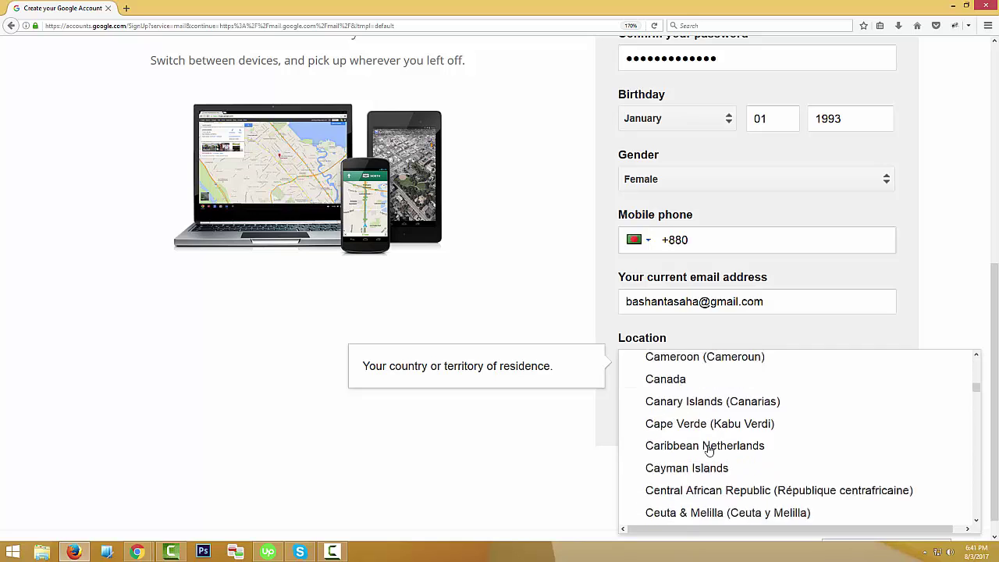
scroll(710, 450, "up", 15)
scroll(711, 449, "up", 4)
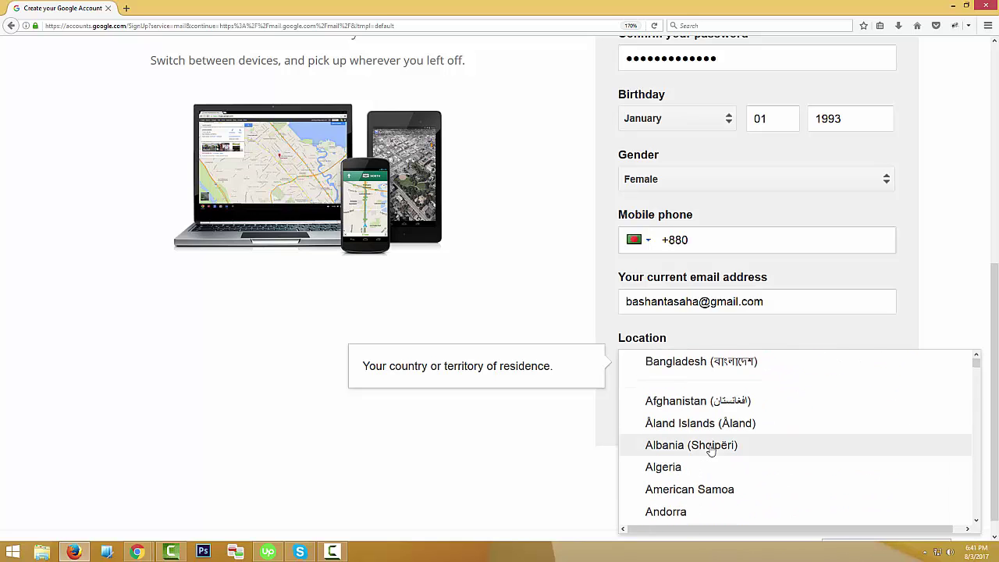
left_click(666, 361)
scroll(586, 450, "up", 3)
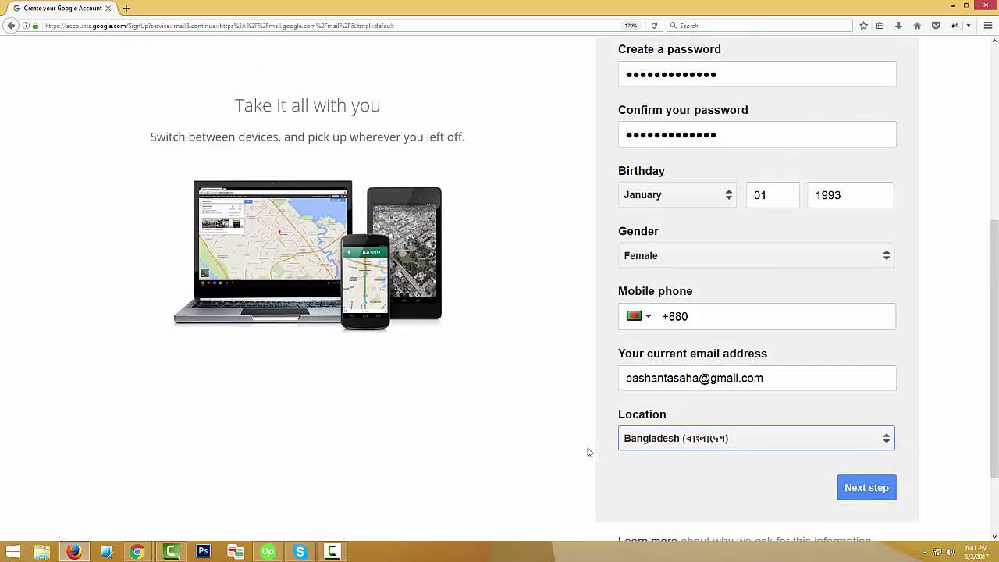
scroll(573, 451, "down", 3)
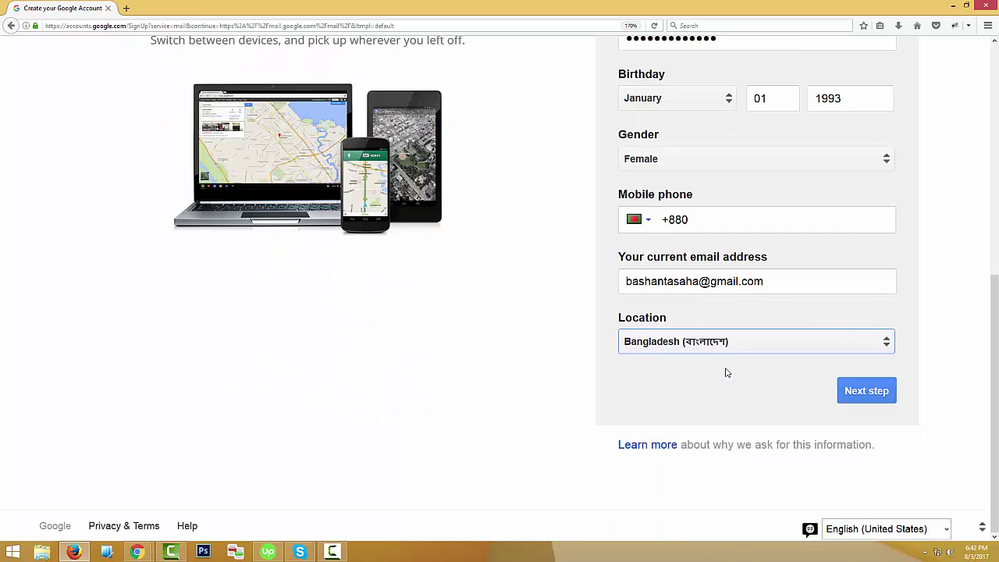
Submit the sign-up form, scroll through the Privacy and Terms, and agree to them.
left_click(878, 398)
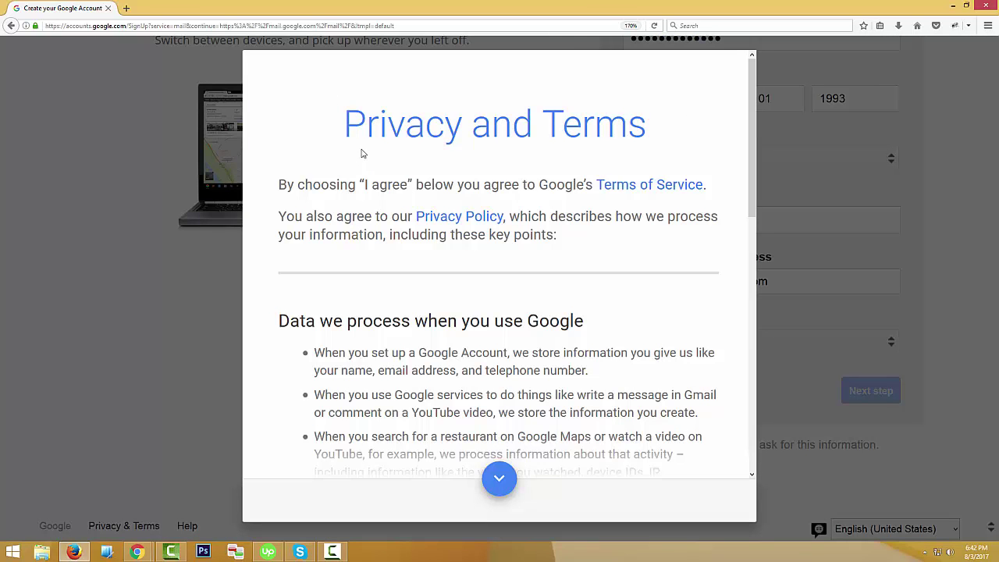
scroll(613, 291, "down", 5)
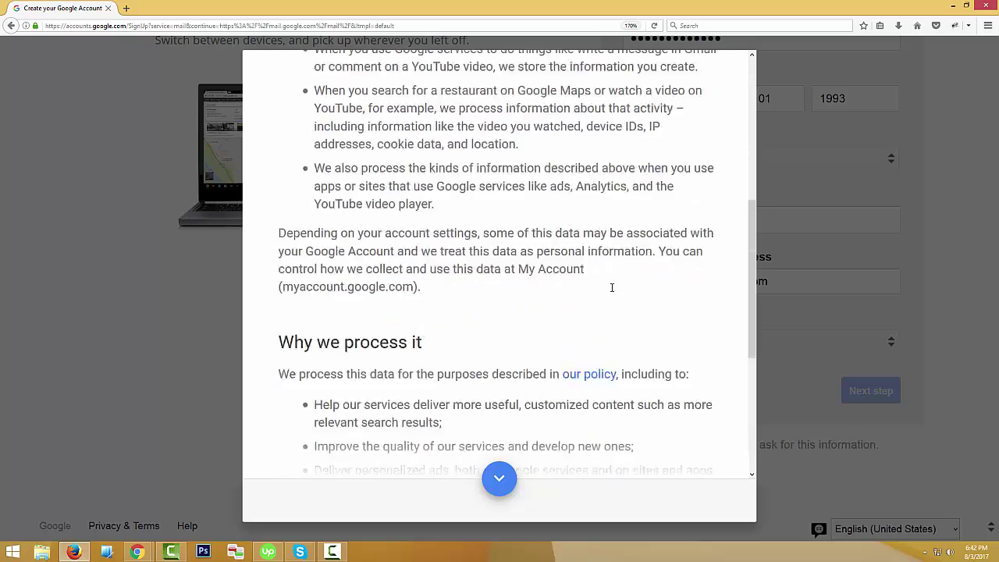
scroll(612, 291, "up", 5)
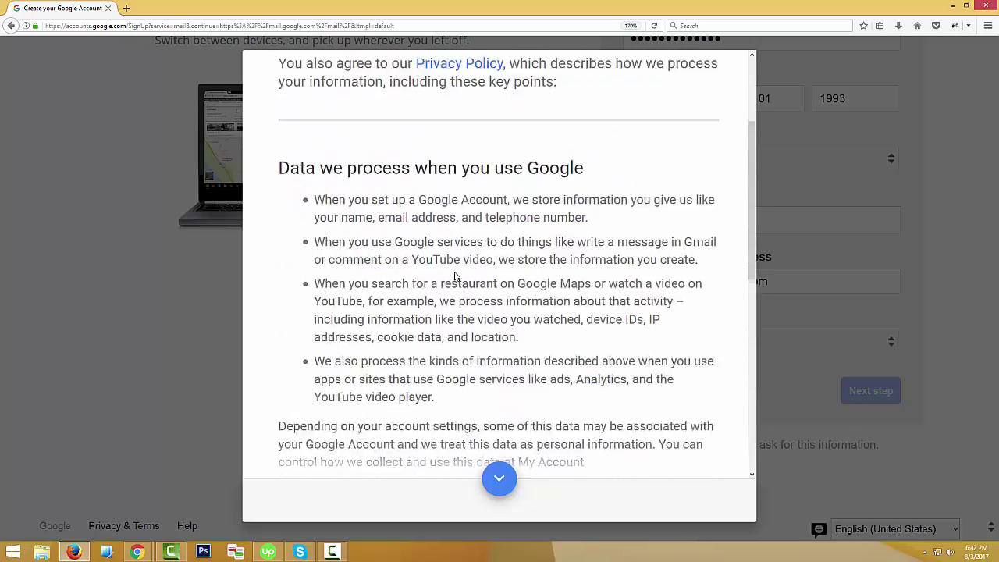
scroll(444, 277, "down", 5)
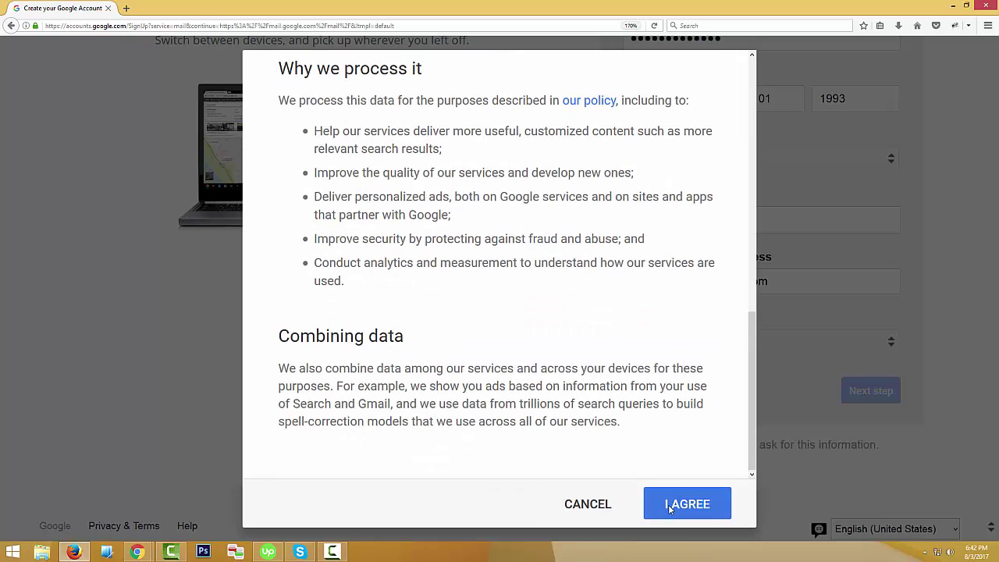
left_click(695, 509)
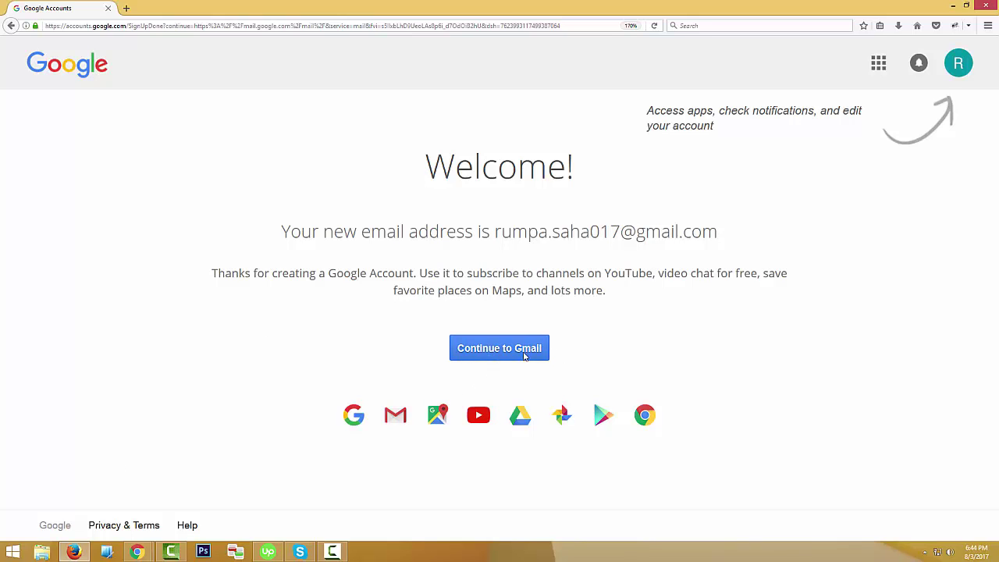
Continue from the Welcome page to the new account's Gmail inbox.
left_click(509, 353)
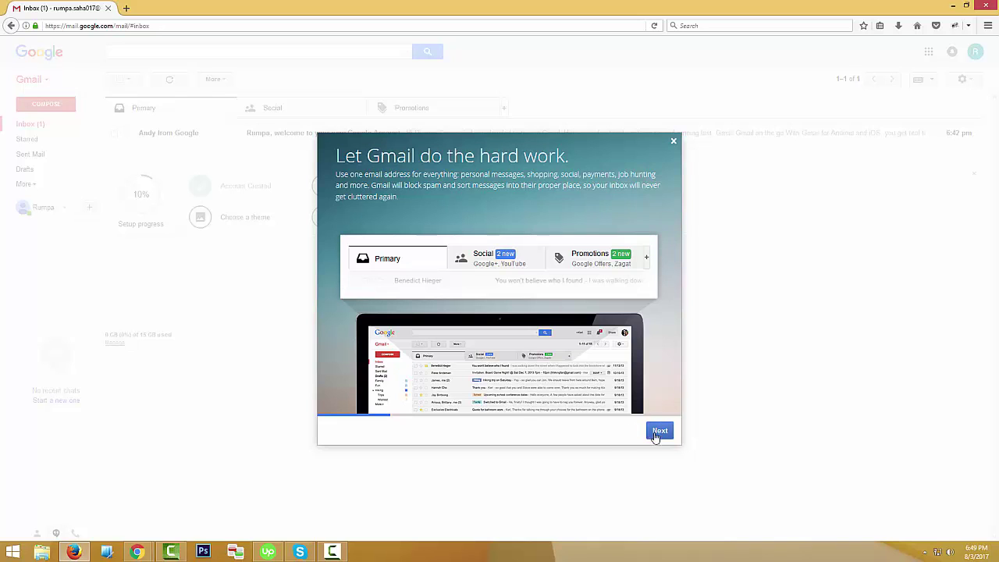
Go through the welcome tour pages, including themes and devices, then close it to show the inbox.
left_click(660, 432)
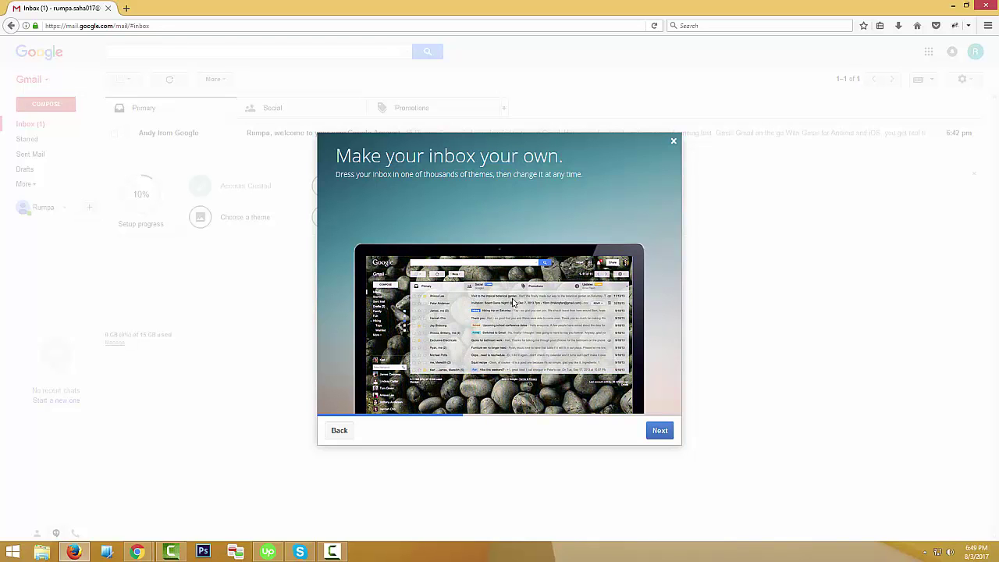
left_click(664, 433)
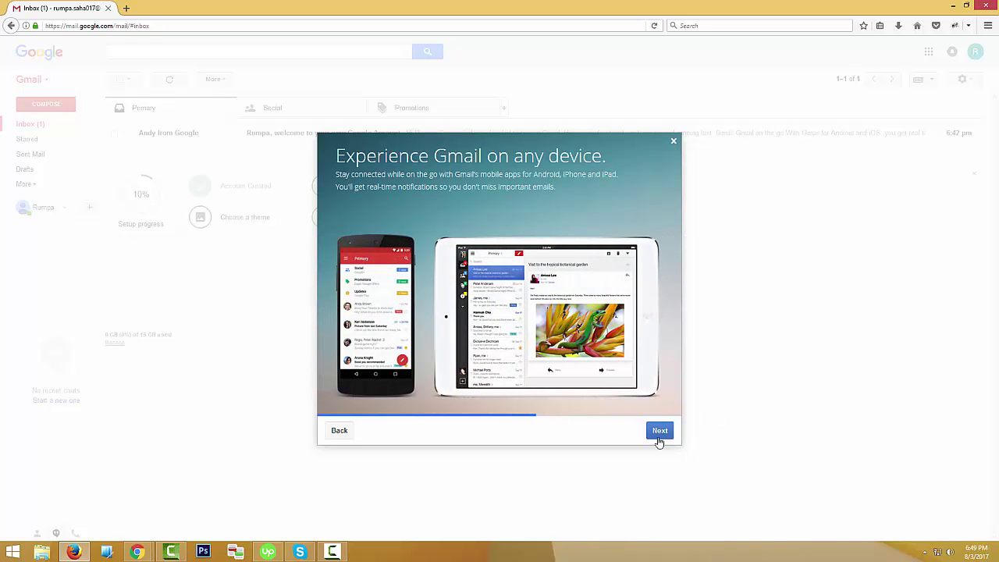
left_click(660, 434)
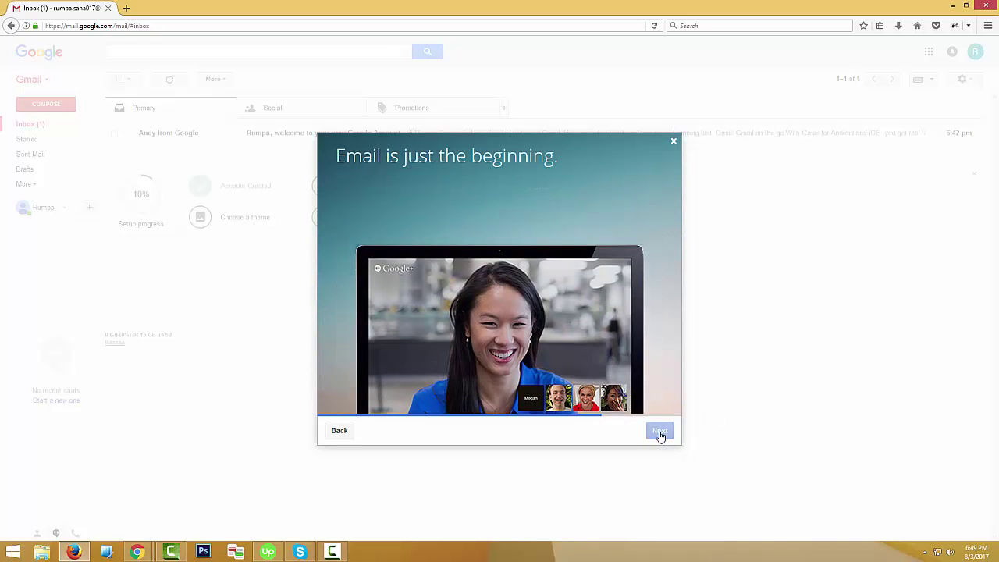
left_click(660, 434)
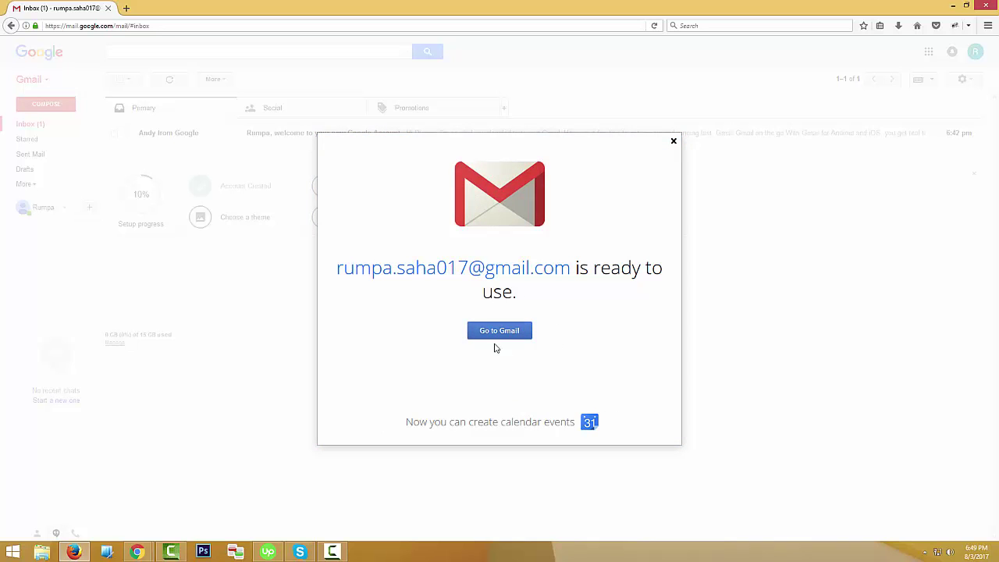
left_click(501, 336)
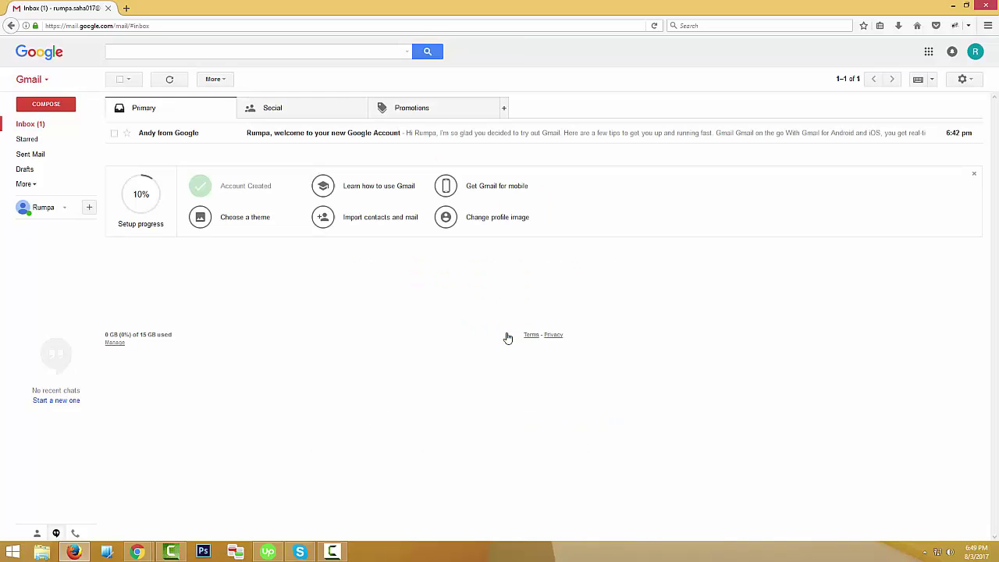